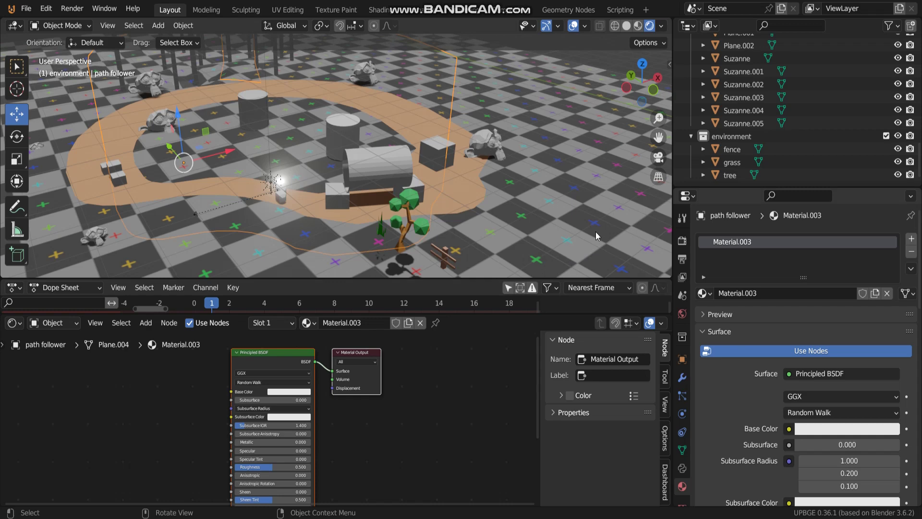
Examine the track scene and the grass, tree and fence models beside it.
middle_click_drag(453, 194, 485, 188)
scroll(782, 319, "down", 3)
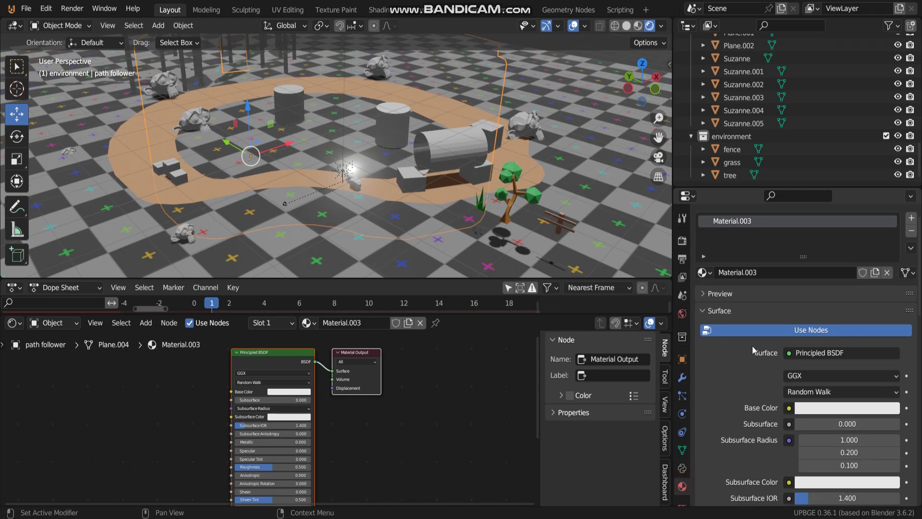
scroll(480, 161, "up", 1)
middle_click_drag(479, 160, 493, 181, "shift")
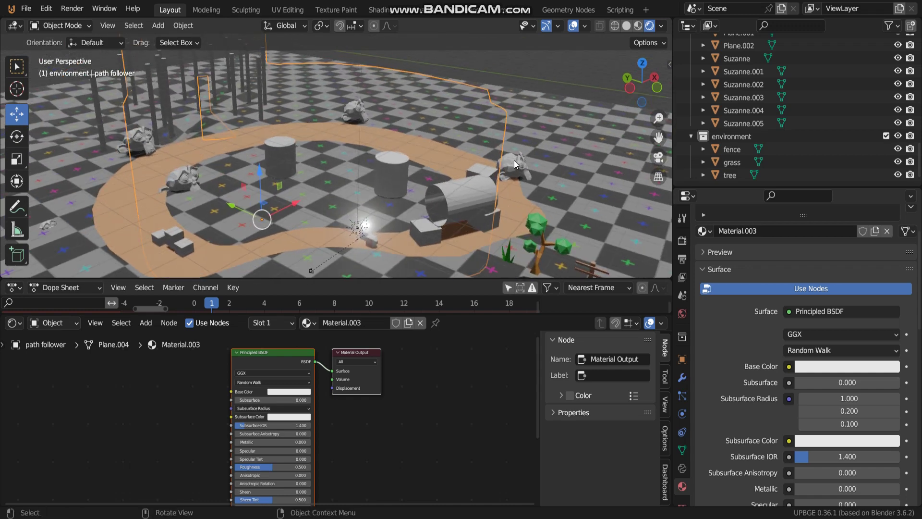
middle_click_drag(513, 164, 488, 153)
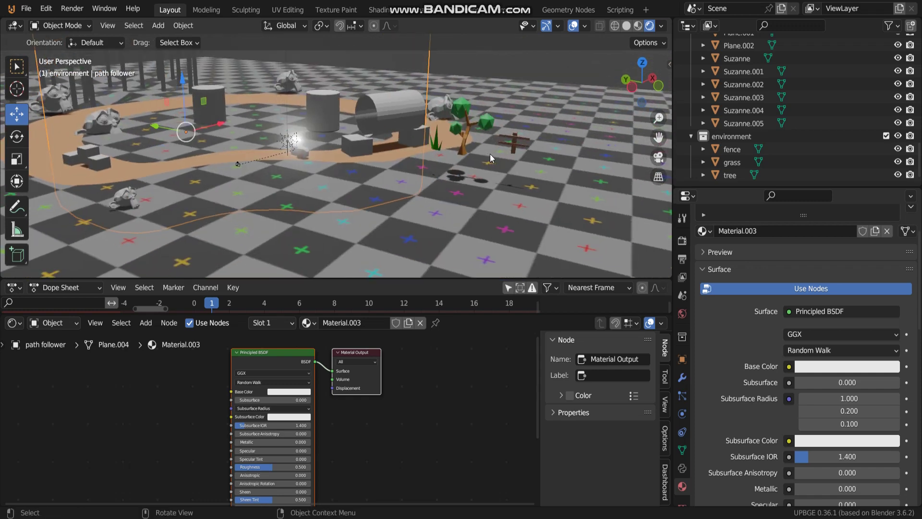
scroll(490, 153, "up", 1)
middle_click_drag(437, 156, 377, 159, "shift")
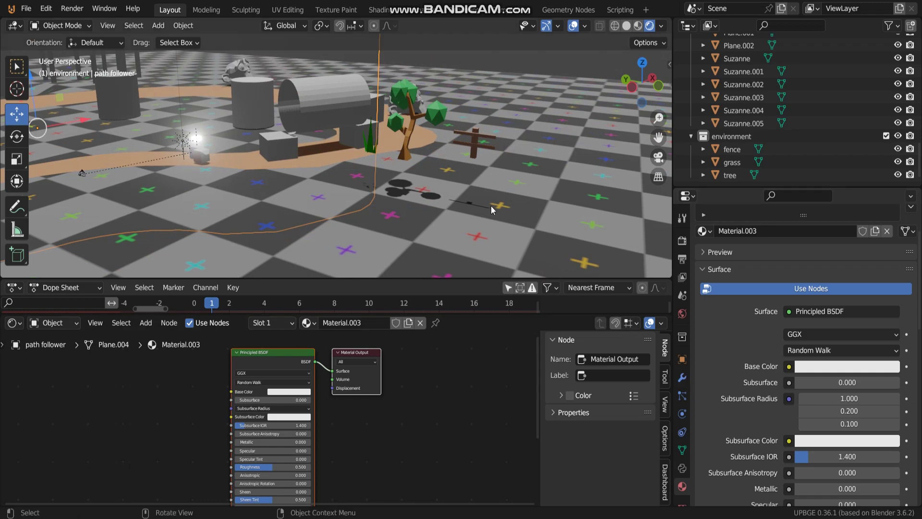
middle_click_drag(405, 153, 377, 180)
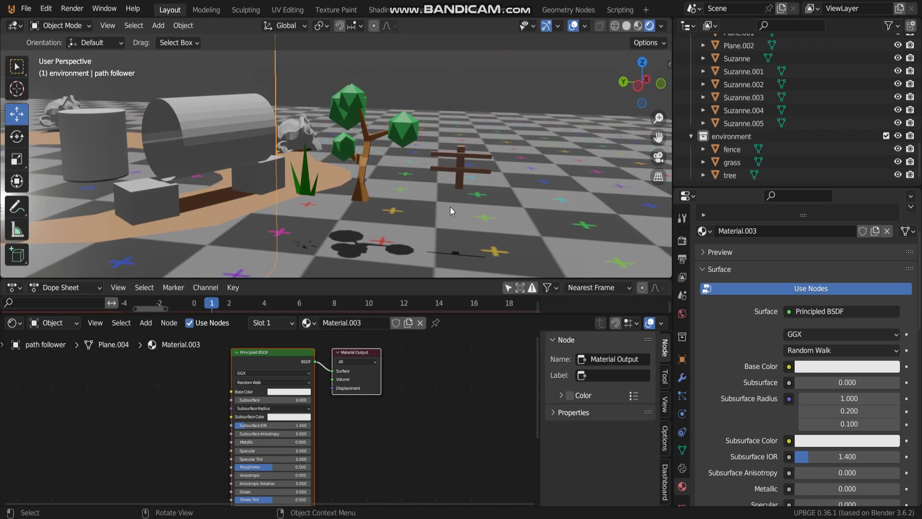
scroll(391, 138, "down", 8)
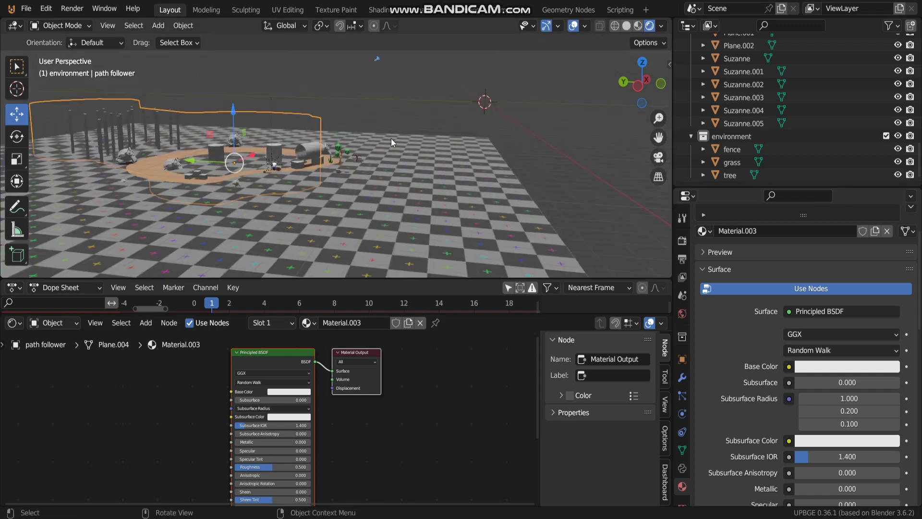
middle_click_drag(391, 138, 411, 147)
scroll(411, 147, "up", 2)
scroll(684, 474, "down", 1)
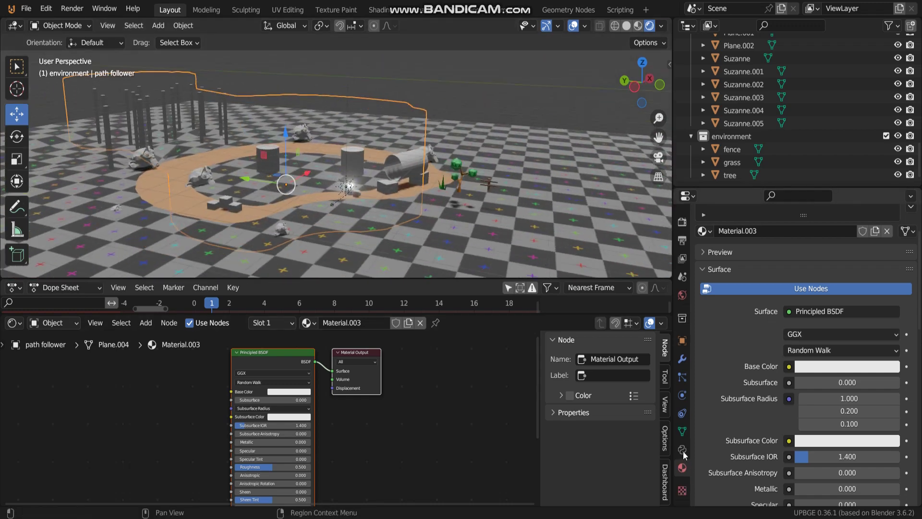
Set the Alpha of the path follower's material to 0.655.
scroll(834, 393, "down", 15)
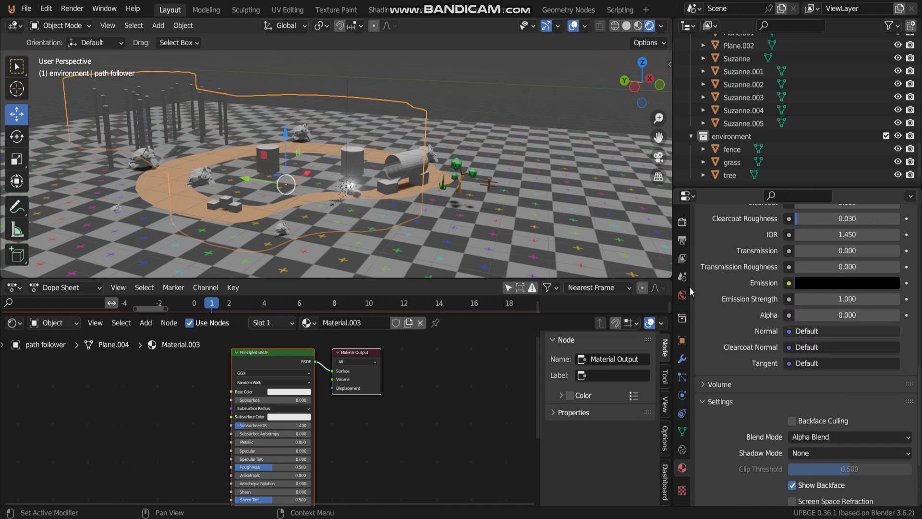
scroll(390, 174, "up", 3)
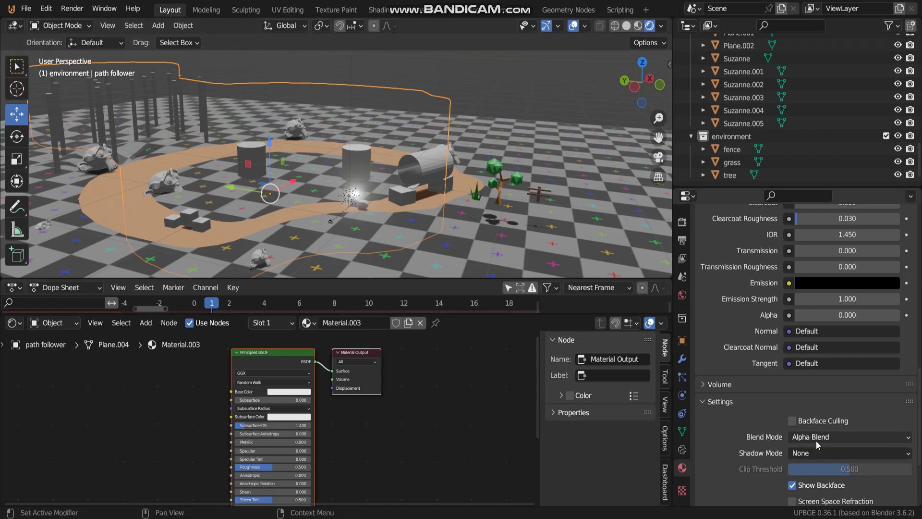
left_click_drag(821, 315, 889, 315)
Inspect the grass and tree models and the environment collection that holds them.
middle_click_drag(482, 137, 453, 97)
scroll(434, 148, "up", 3)
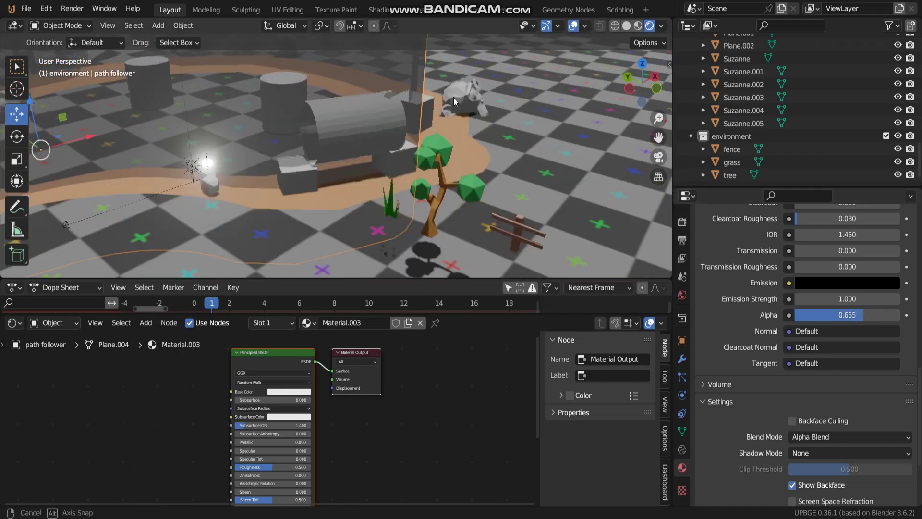
middle_click_drag(384, 77, 419, 130)
left_click(309, 171)
left_click(322, 165)
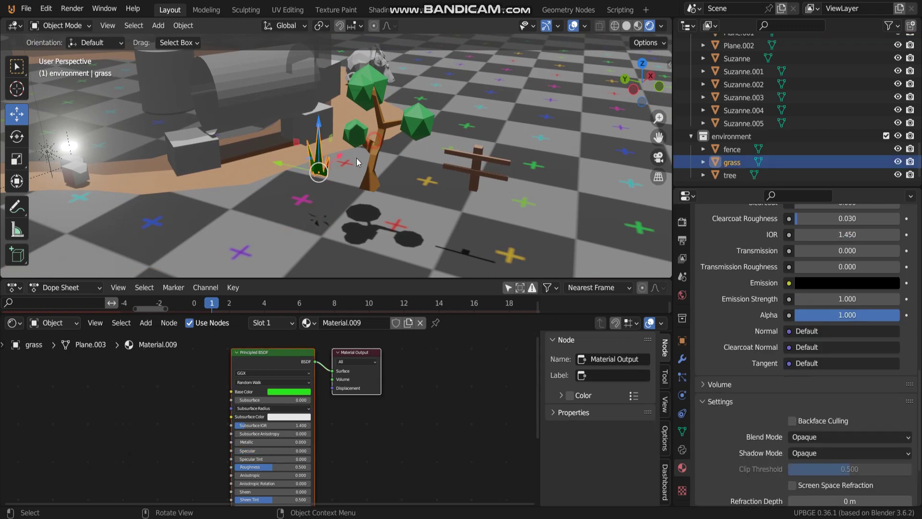
left_click(371, 157)
left_click(323, 170)
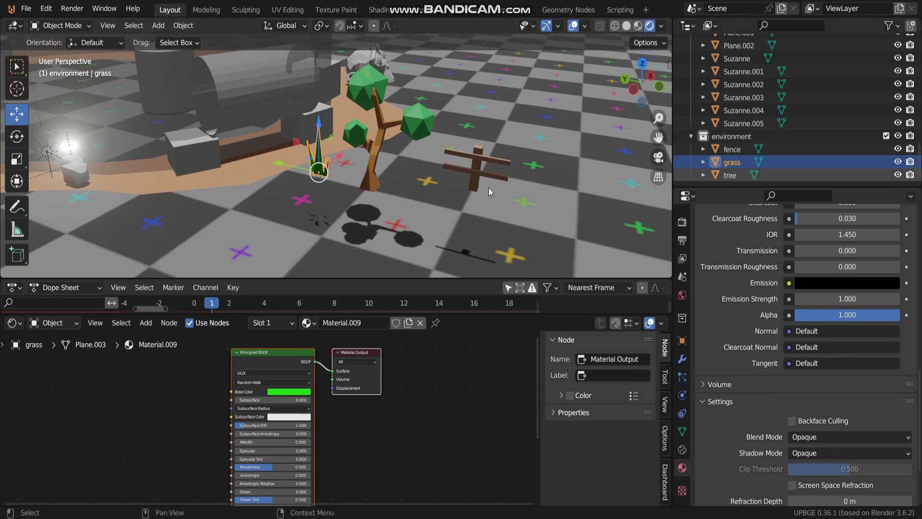
left_click(742, 136)
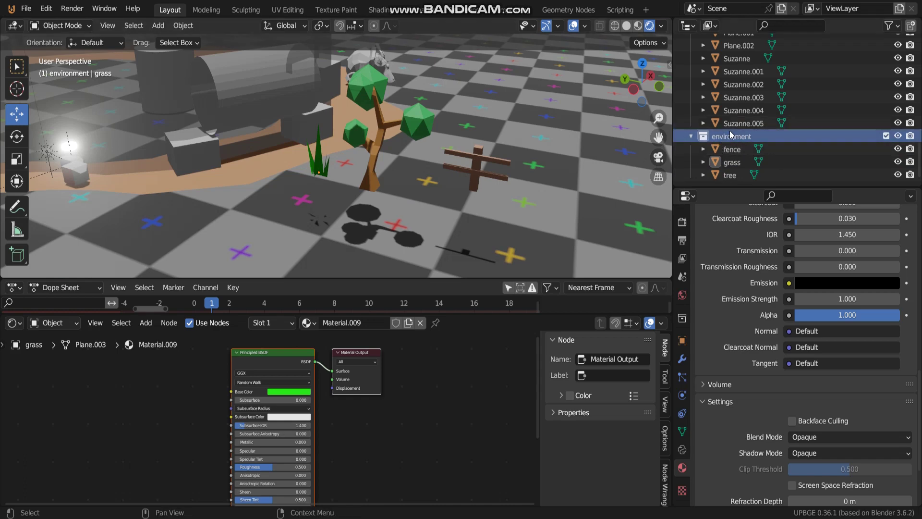
scroll(733, 130, "up", 6)
scroll(735, 124, "down", 6)
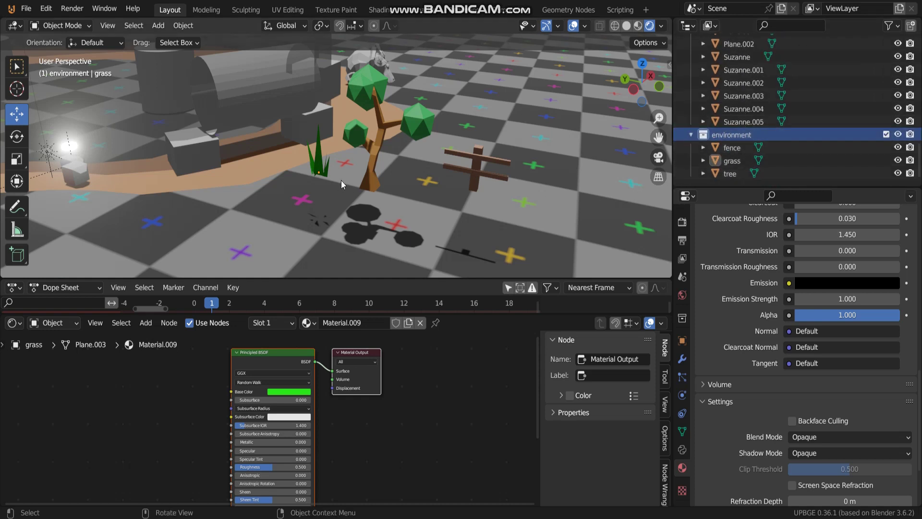
Select the grass object and change the material node area to the Geometry Node Editor.
left_click(317, 168)
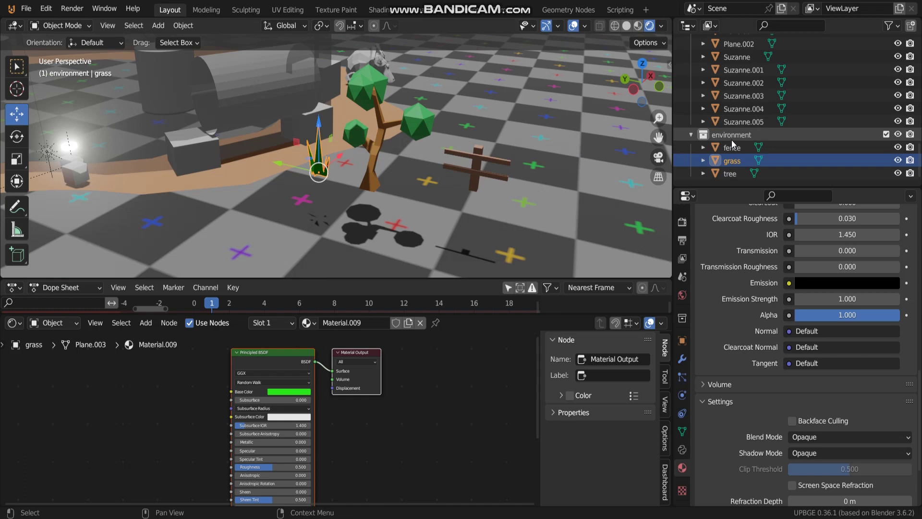
left_click(14, 325)
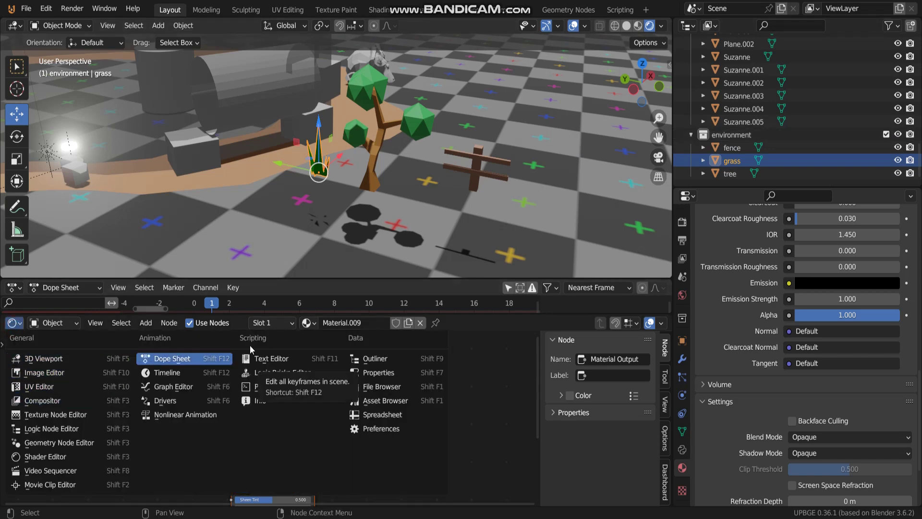
left_click(57, 442)
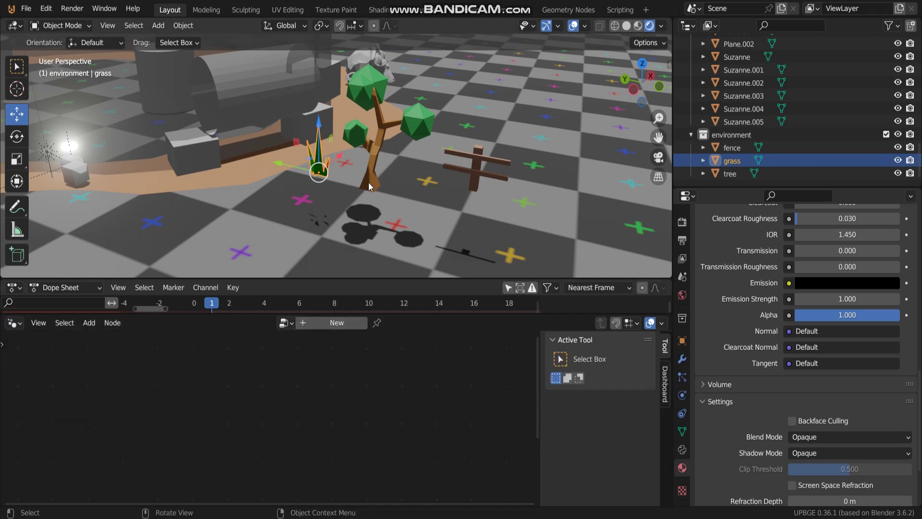
Snap the 3D cursor to the grass and add a Bezier curve at that point.
key("shift+s")
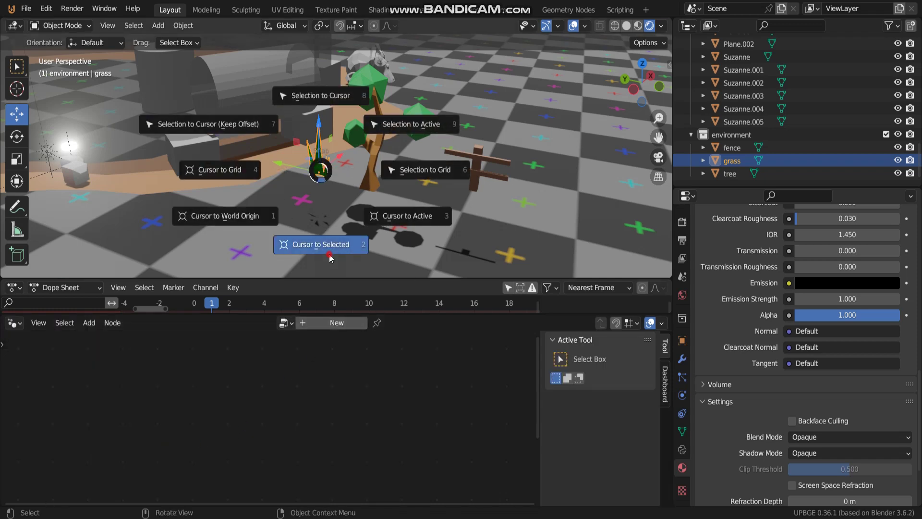
left_click(330, 258)
key("shift+a")
mouse_move(295, 186)
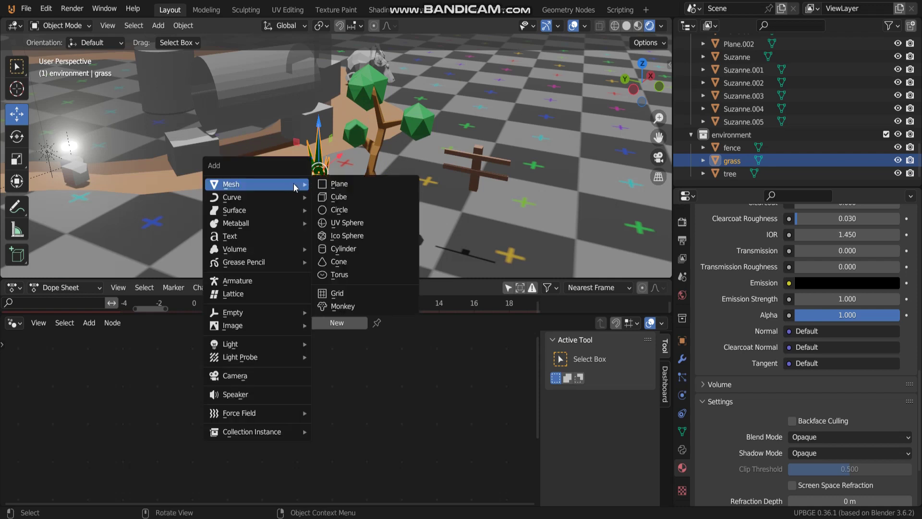
mouse_move(255, 198)
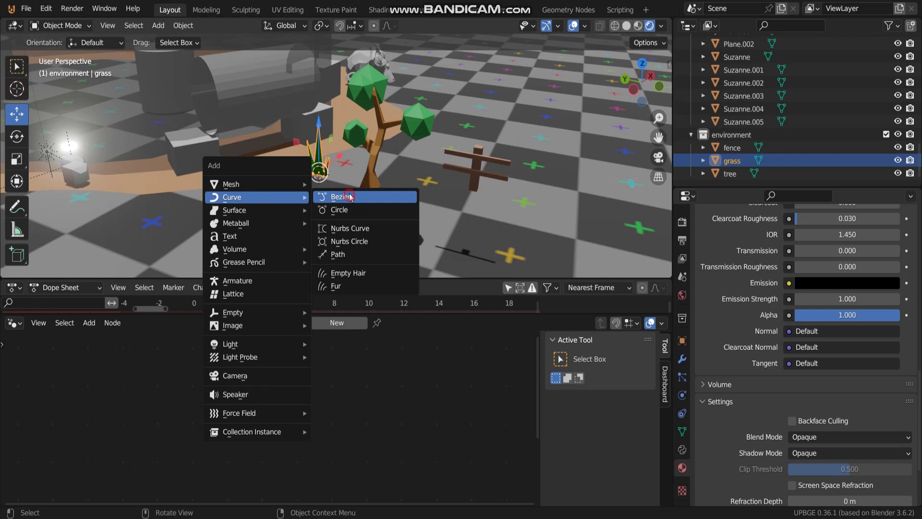
left_click(349, 194)
Delete all control points of the new Bezier curve in Edit Mode and return to Object Mode.
middle_click_drag(339, 196, 361, 207)
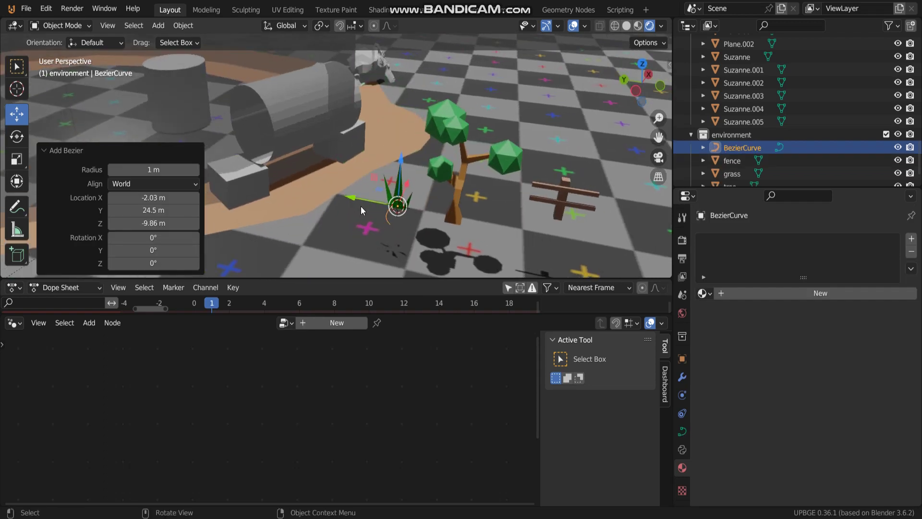
left_click(60, 26)
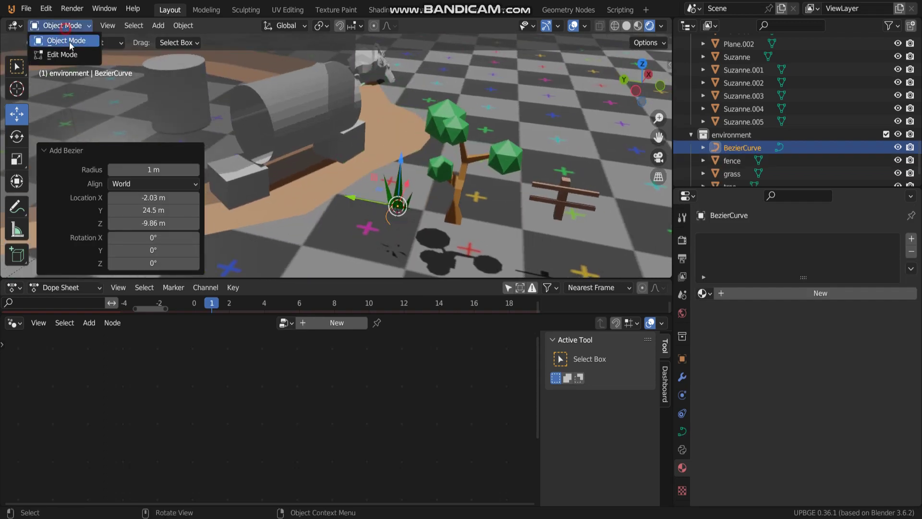
left_click(53, 48)
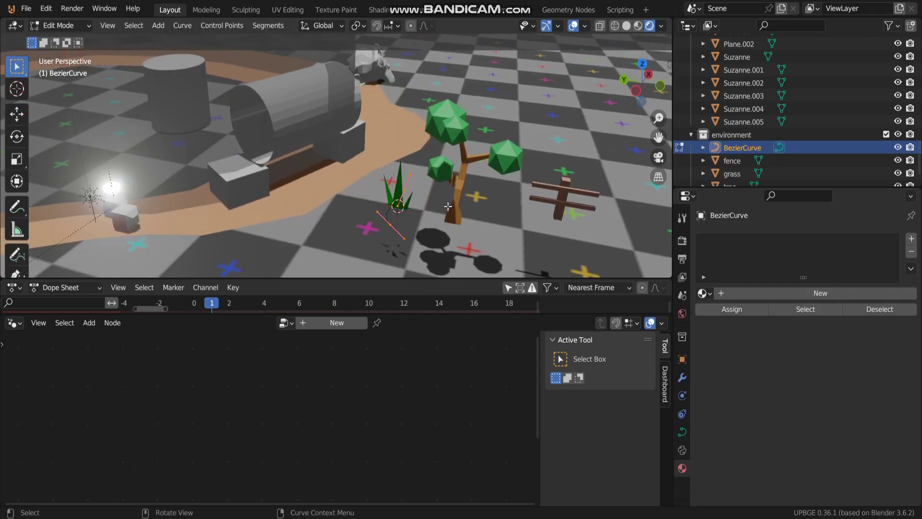
key("x")
left_click(422, 206)
key("Tab")
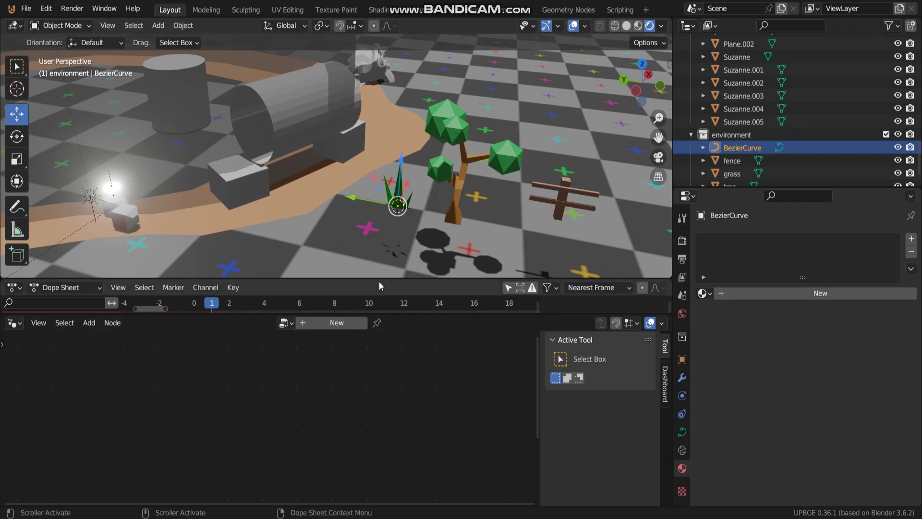
Create a geometry node tree on the empty Bezier curve and insert an Instance on Points node between Group Input and Group Output.
left_click(328, 324)
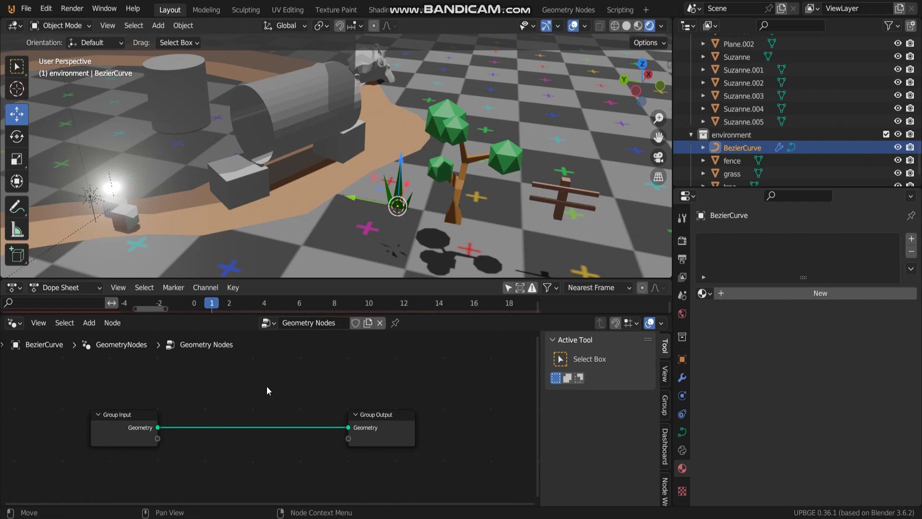
key("shift+a")
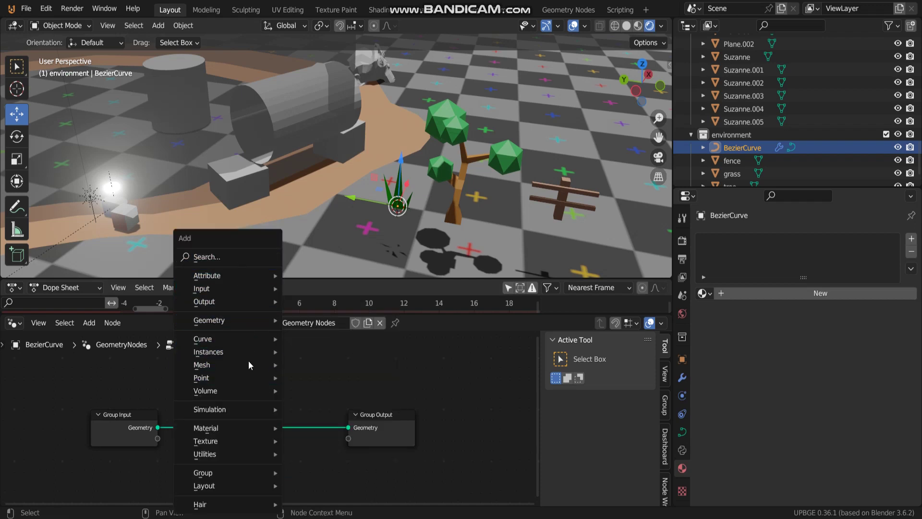
mouse_move(245, 352)
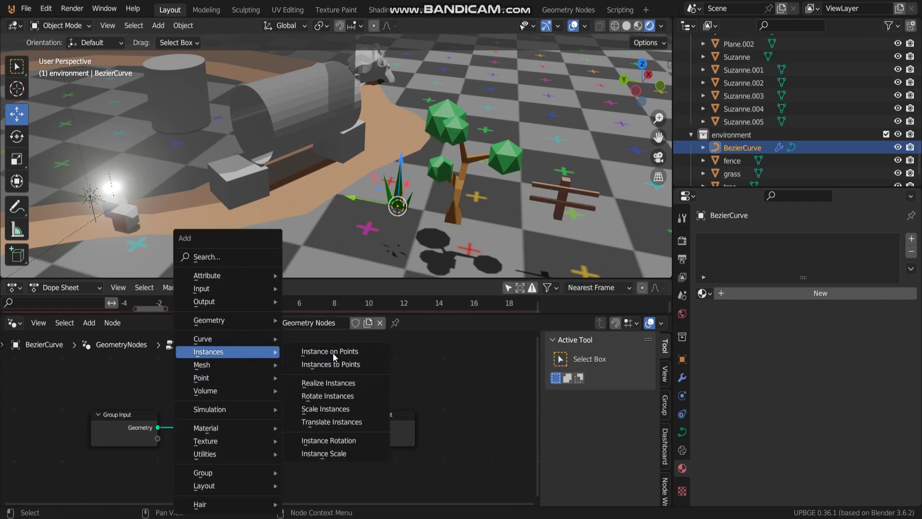
left_click(350, 353)
left_click(360, 417)
left_click_drag(374, 413, 457, 388)
left_click_drag(290, 360, 360, 349)
middle_click_drag(385, 400, 407, 381)
scroll(416, 355, "down", 3)
scroll(407, 382, "up", 2)
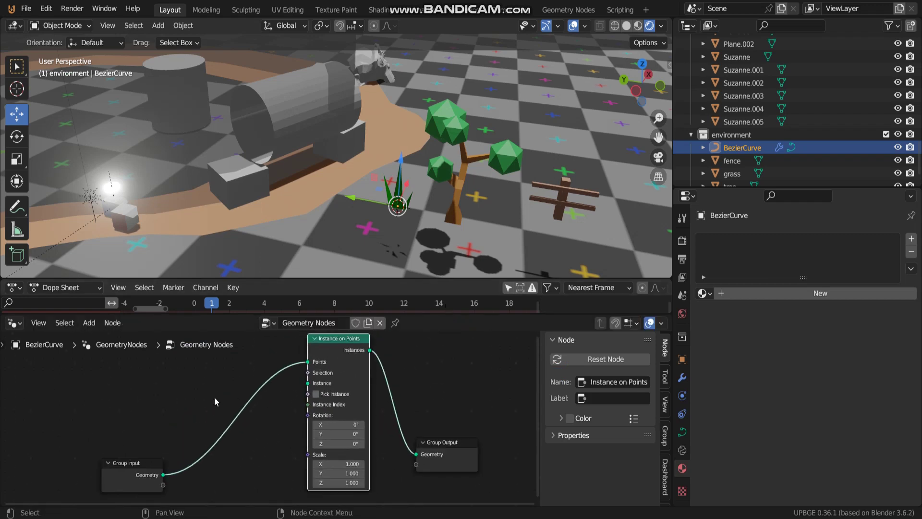
Rearrange the Group Input, Instance on Points and Group Output nodes into a roughly level row.
left_click_drag(143, 466, 122, 383)
left_click_drag(338, 347, 338, 361)
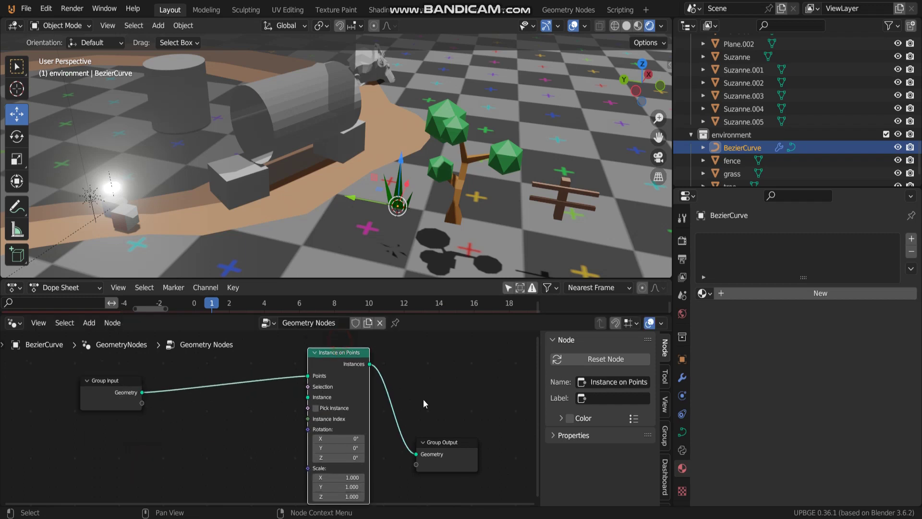
left_click_drag(451, 436, 433, 328)
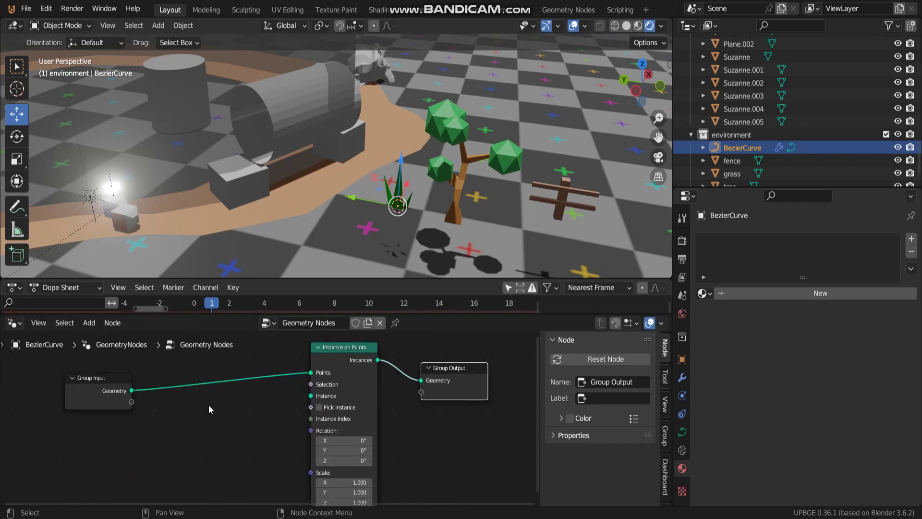
middle_click_drag(209, 404, 249, 387)
key("shift+a")
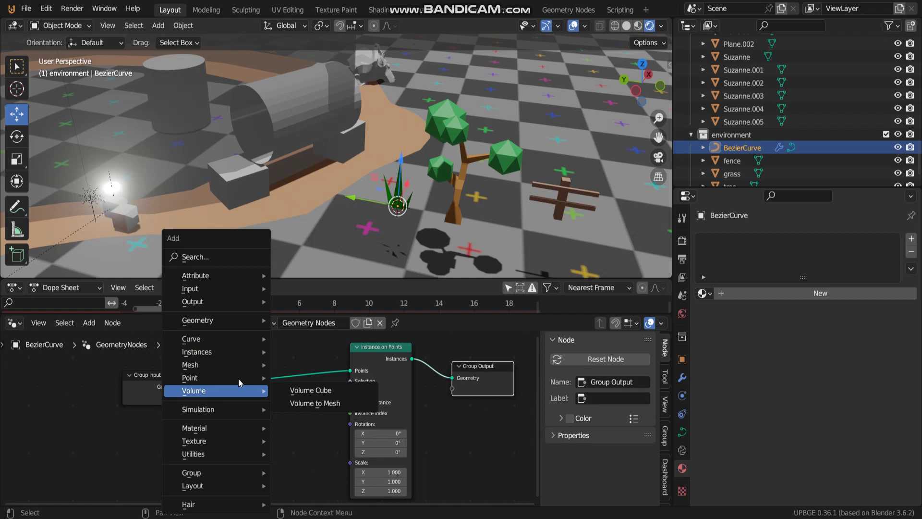
mouse_move(238, 329)
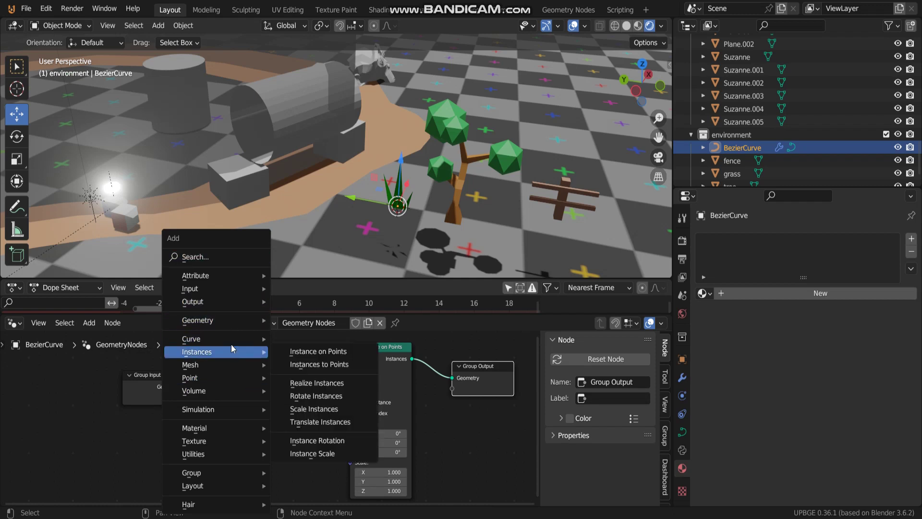
mouse_move(225, 356)
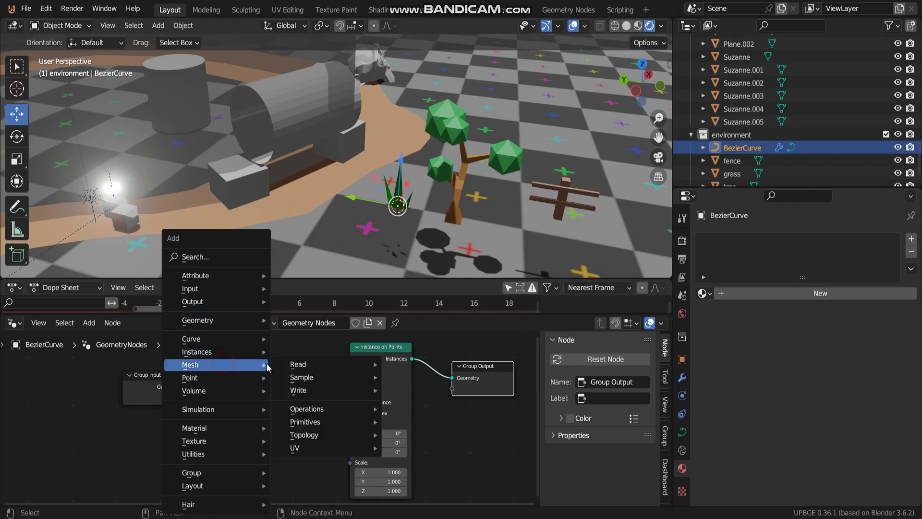
mouse_move(333, 379)
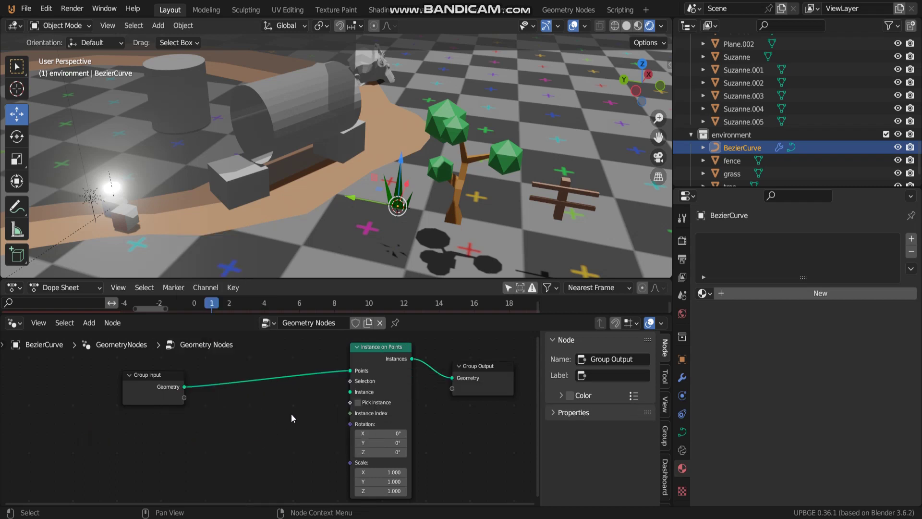
Search for and add a Random Value node, placing it below the link between Group Input and Instance on Points.
key("shift+a")
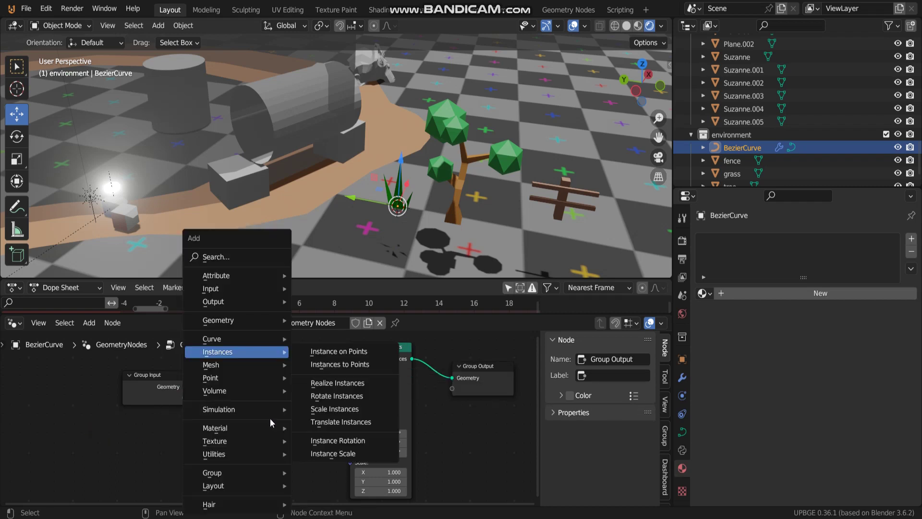
left_click(239, 258)
type("ra")
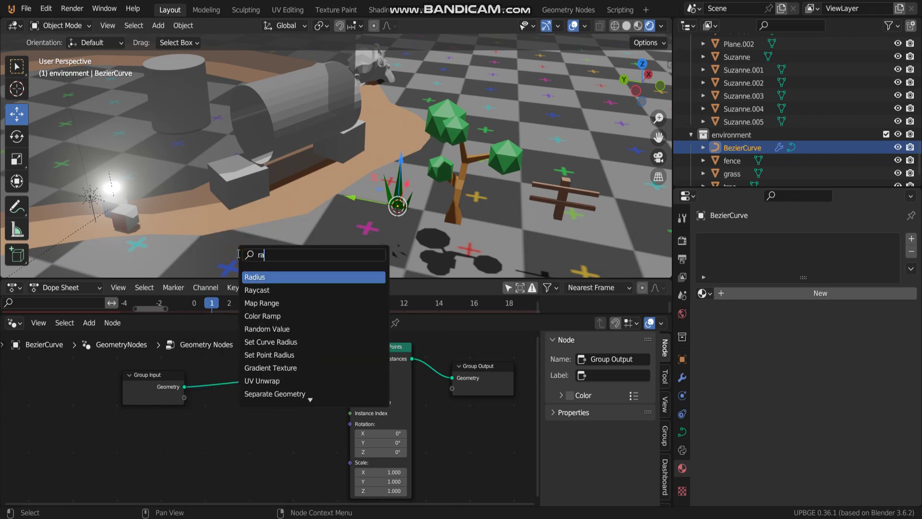
type("ndom")
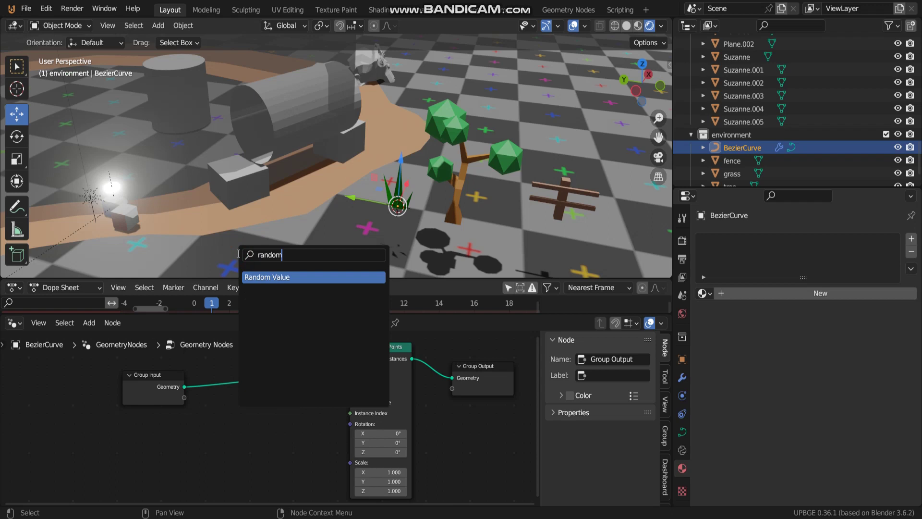
left_click(263, 277)
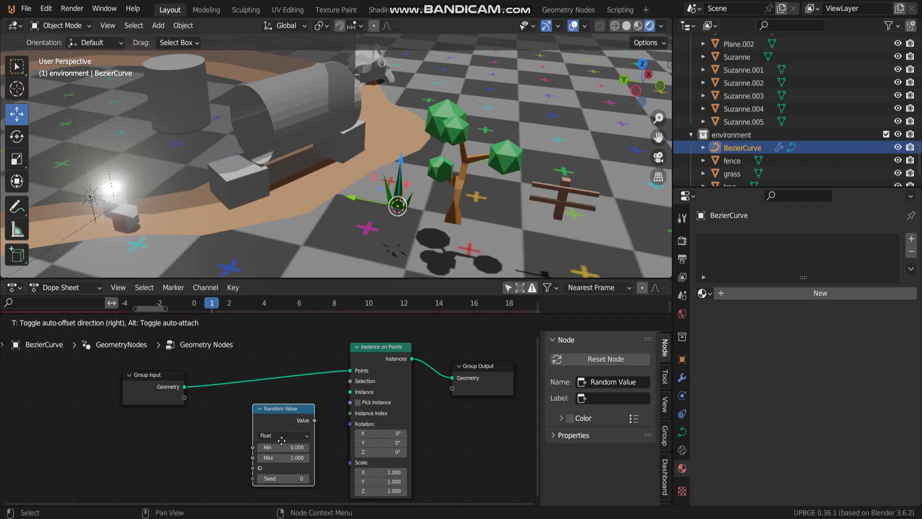
left_click(295, 430)
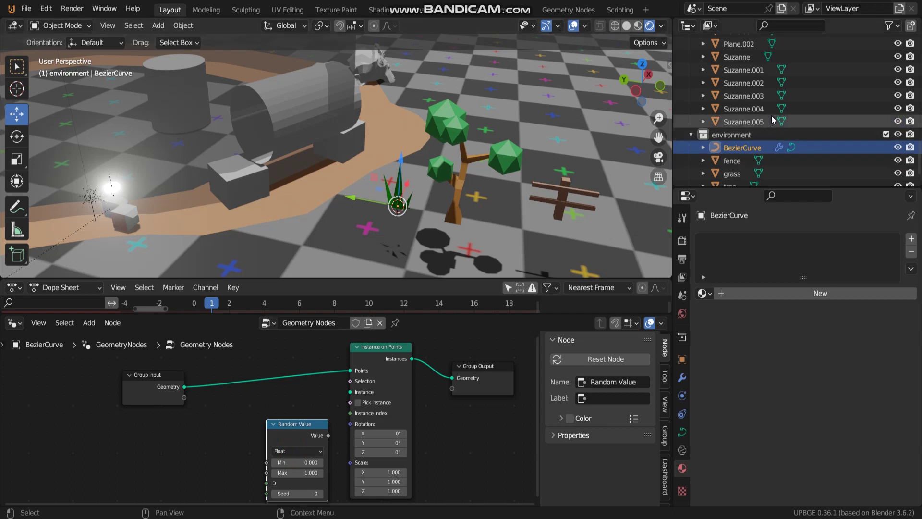
Add an Object Info node for the grass object and connect its Geometry output to the Instance input of Instance on Points.
scroll(725, 158, "down", 1)
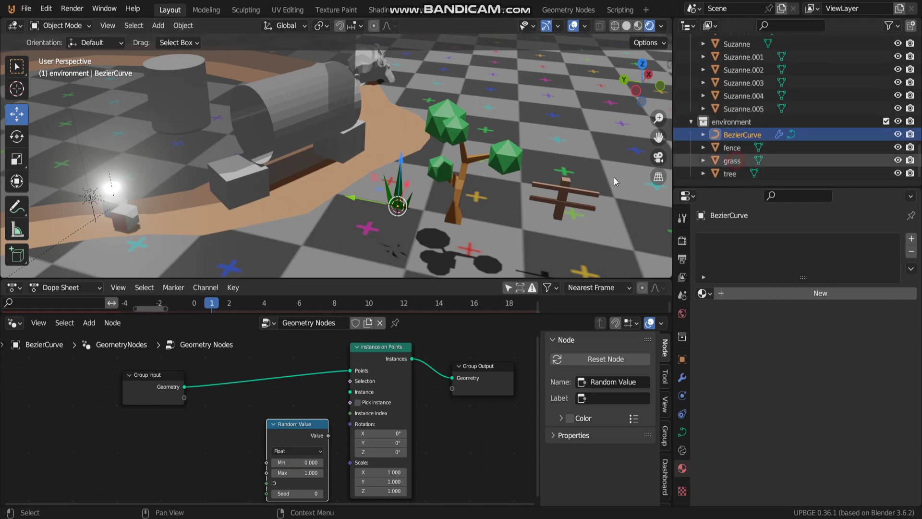
left_click_drag(736, 164, 195, 437)
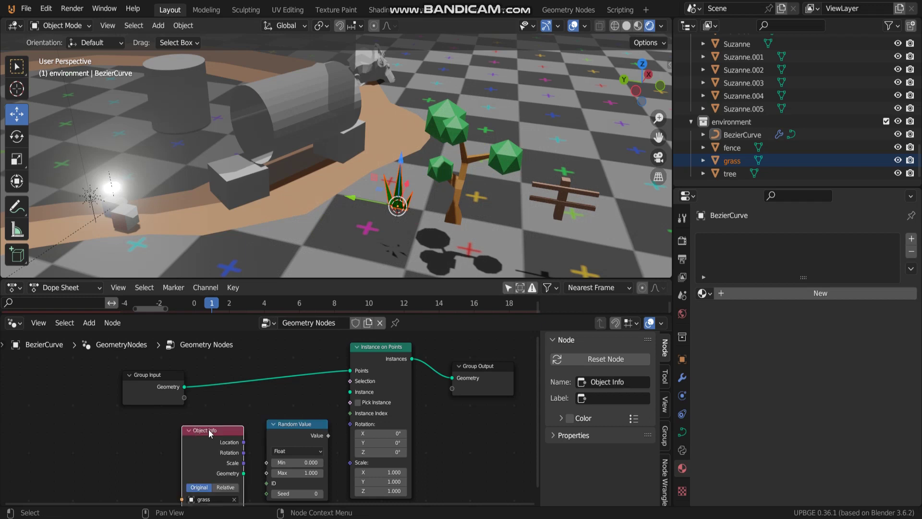
left_click(190, 420)
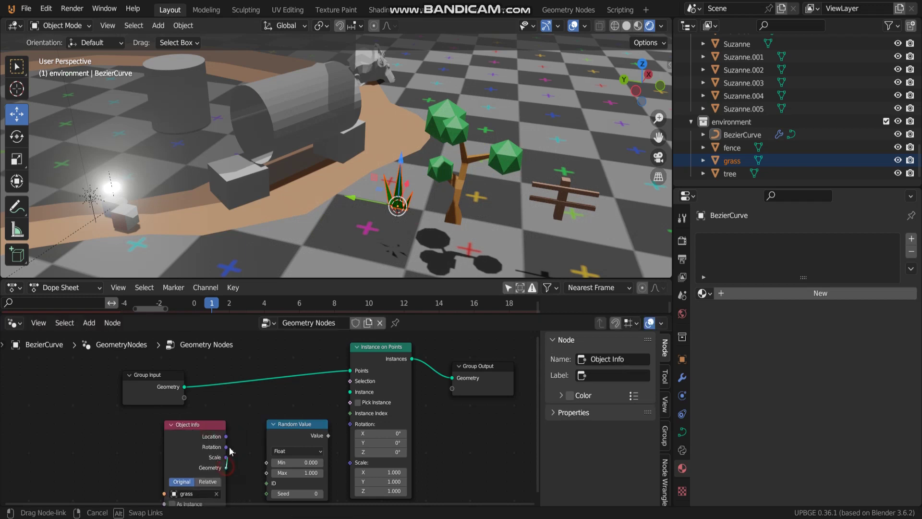
left_click_drag(226, 469, 351, 392)
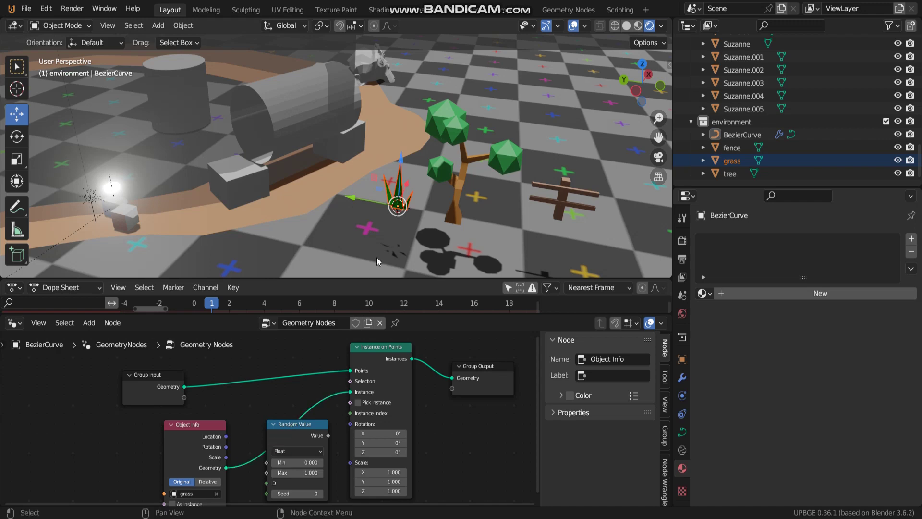
Enter Edit Mode on the Bezier curve and draw several short strokes on the floor in front of the grass, with Draw depth set to Surface.
scroll(387, 165, "down", 4)
scroll(386, 183, "up", 3)
scroll(384, 182, "up", 3)
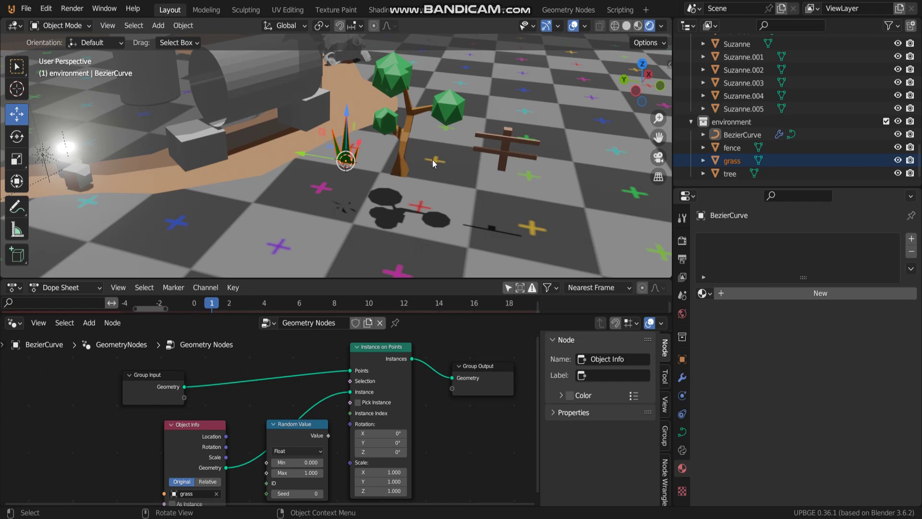
left_click(65, 26)
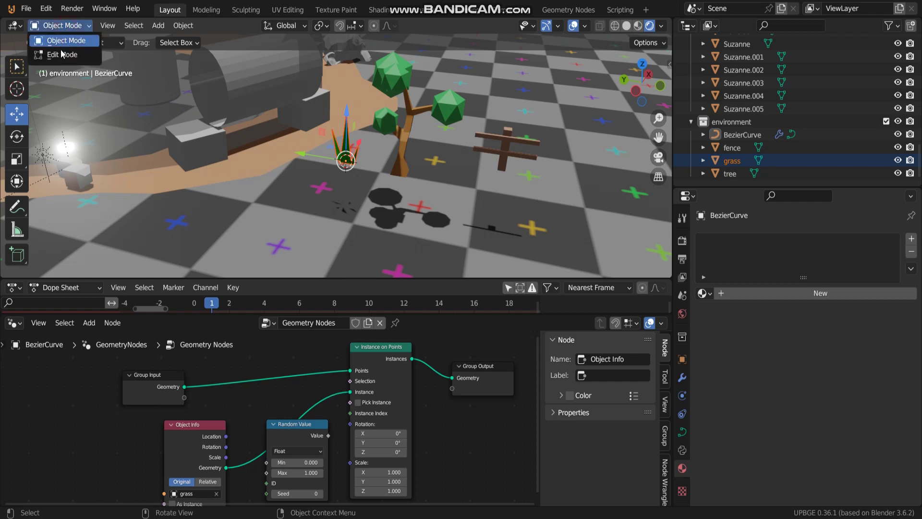
left_click(54, 56)
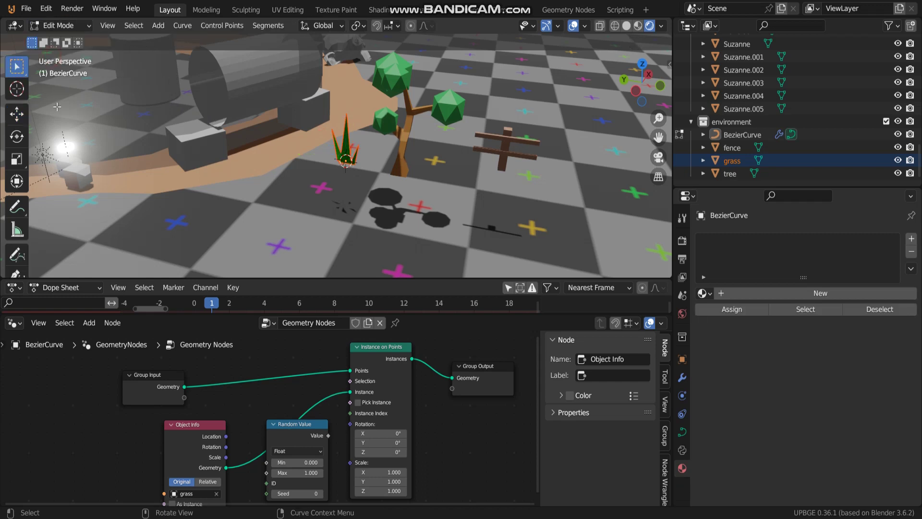
scroll(18, 211, "down", 2)
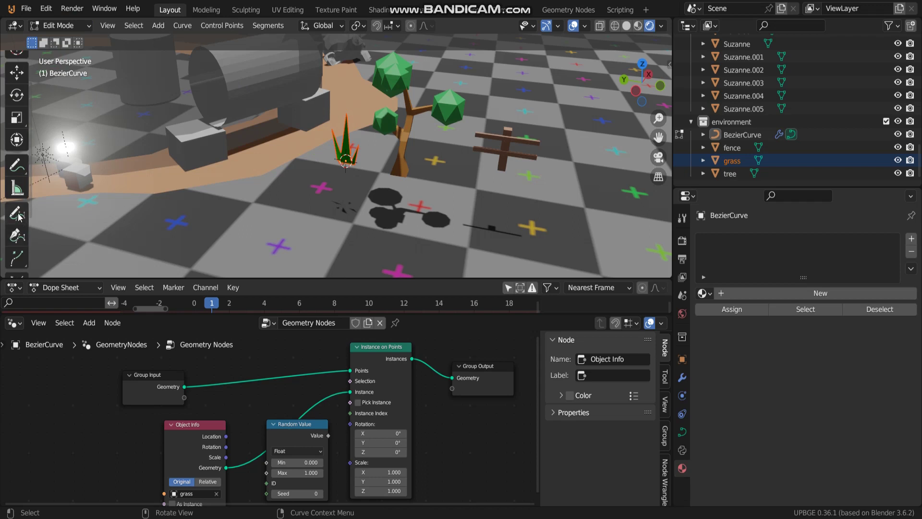
left_click(17, 215)
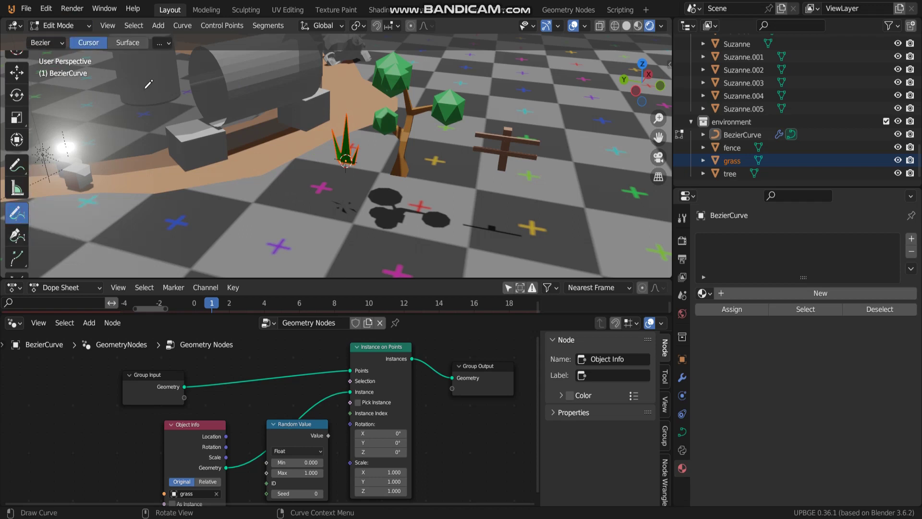
left_click(127, 45)
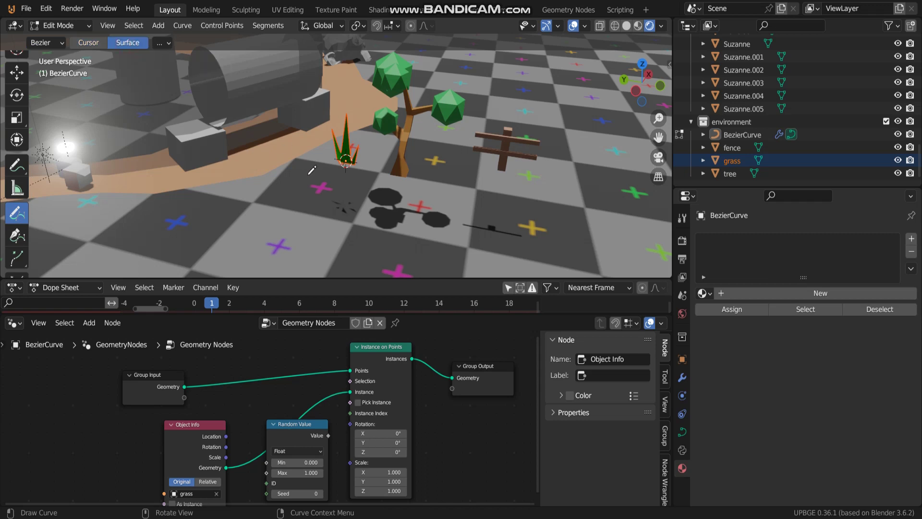
mouse_move(235, 219)
left_mouse_down()
mouse_move(258, 212)
mouse_move(468, 224)
left_mouse_up()
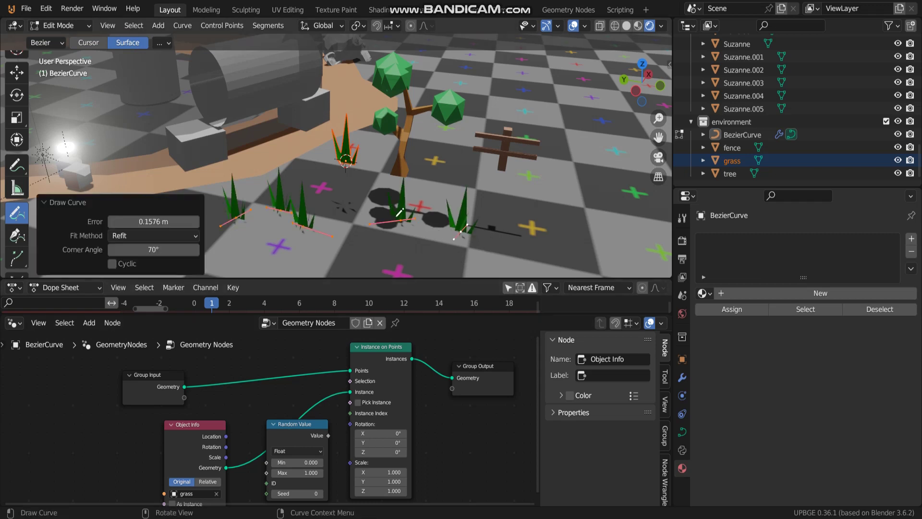
Move the Random Value node lower and reconnect the grass Object Info Geometry output to the Instance input.
middle_click_drag(278, 390, 248, 355)
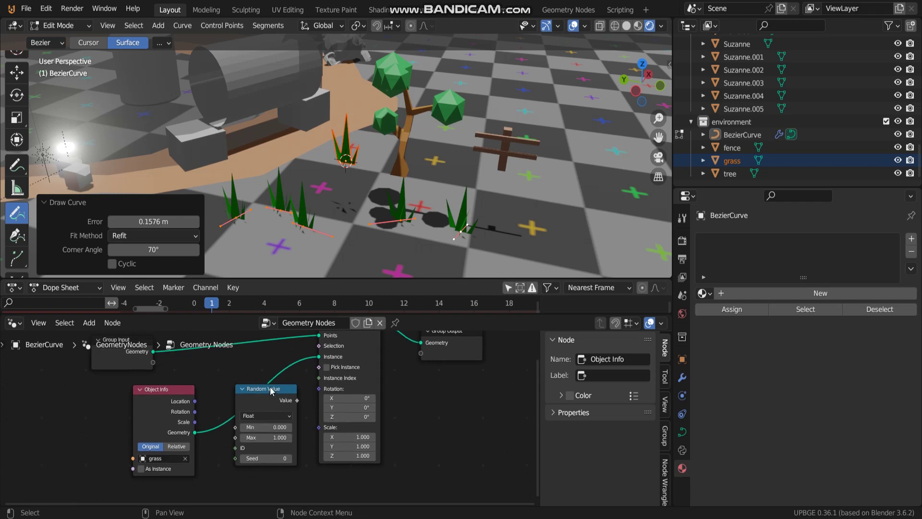
left_click_drag(271, 391, 265, 412)
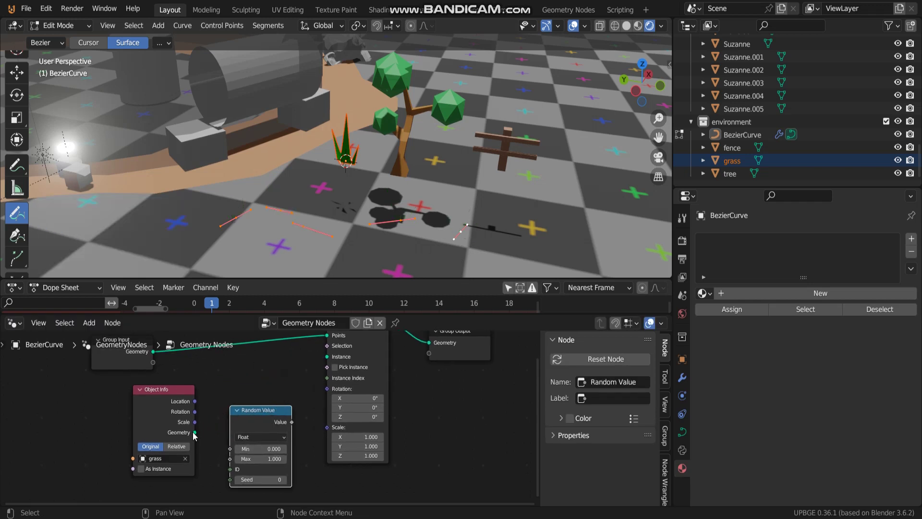
left_click_drag(194, 432, 327, 357)
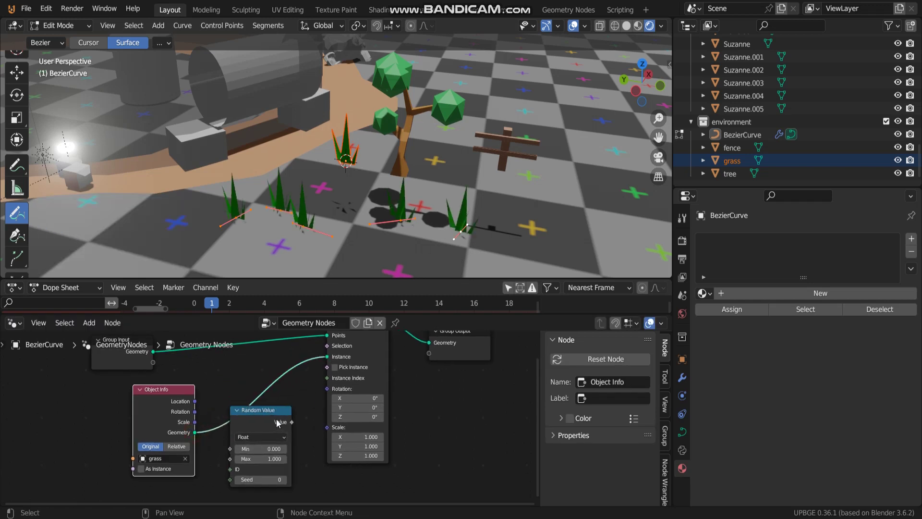
Move the Random Value node further down and connect its Value output to the Scale input of Instance on Points.
left_click_drag(277, 422, 291, 444)
middle_click_drag(313, 431, 306, 400)
left_click_drag(274, 408, 319, 399)
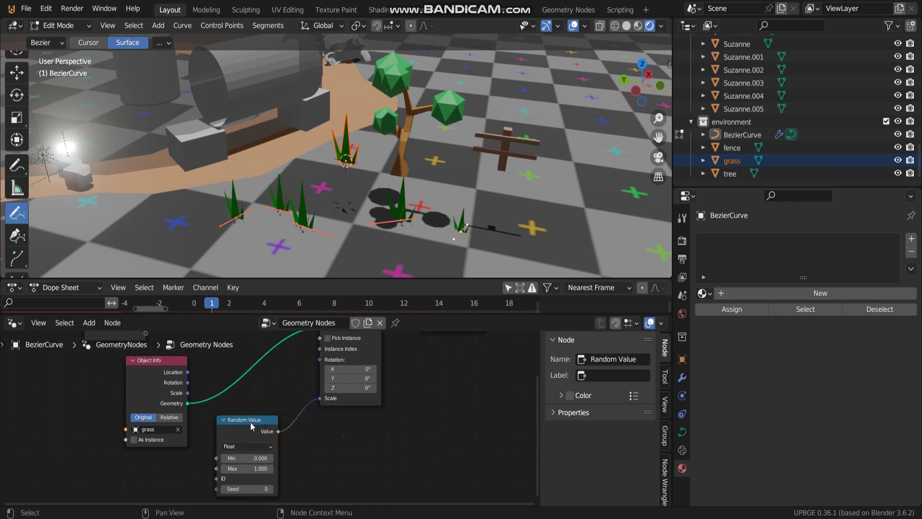
Set the Random Value node's Min to 0.100 and Max to 0.700 to vary the grass scale.
left_click_drag(247, 457, 187, 458)
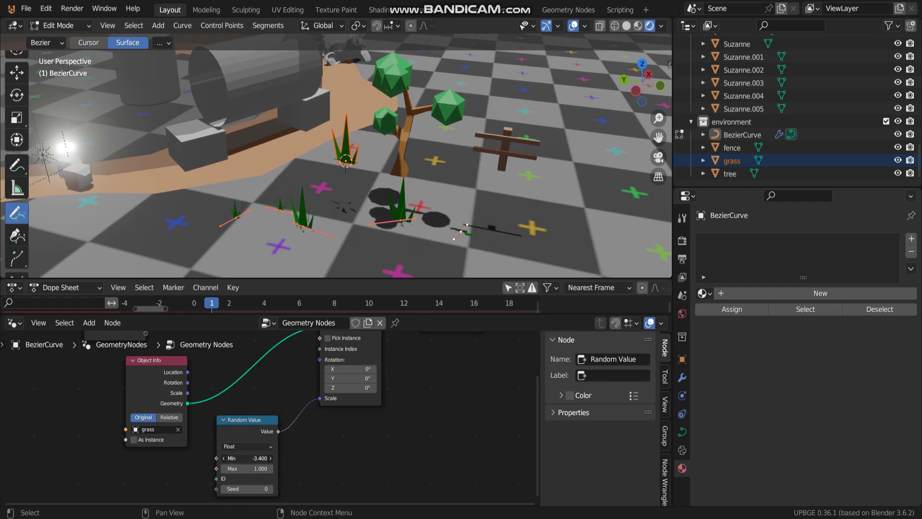
mouse_move(248, 458)
left_mouse_down()
mouse_move(296, 458)
mouse_move(228, 468)
mouse_move(274, 468)
mouse_move(251, 469)
left_mouse_up()
left_click(271, 458)
left_click(271, 458)
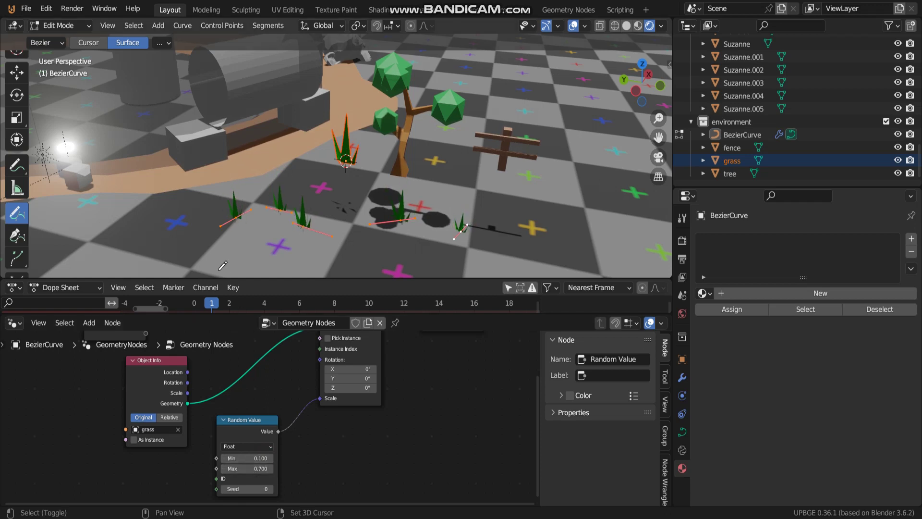
Spread out the node layout by moving Group Output and Instance on Points further from the input nodes.
middle_click_drag(176, 272, 272, 247, "shift")
middle_click_drag(324, 355, 317, 424)
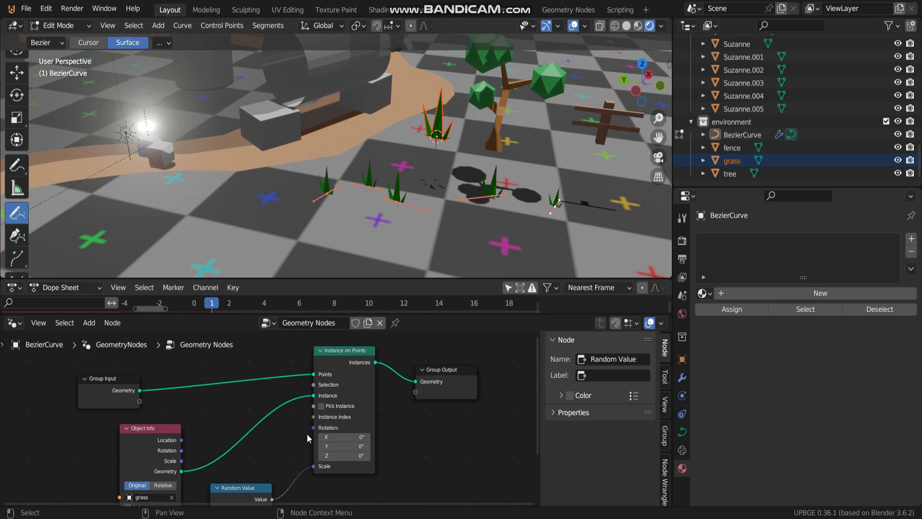
scroll(336, 412, "down", 1)
middle_click_drag(373, 394, 307, 365)
left_click_drag(196, 456, 226, 460)
middle_click_drag(363, 347, 317, 407)
left_click_drag(317, 406, 460, 377)
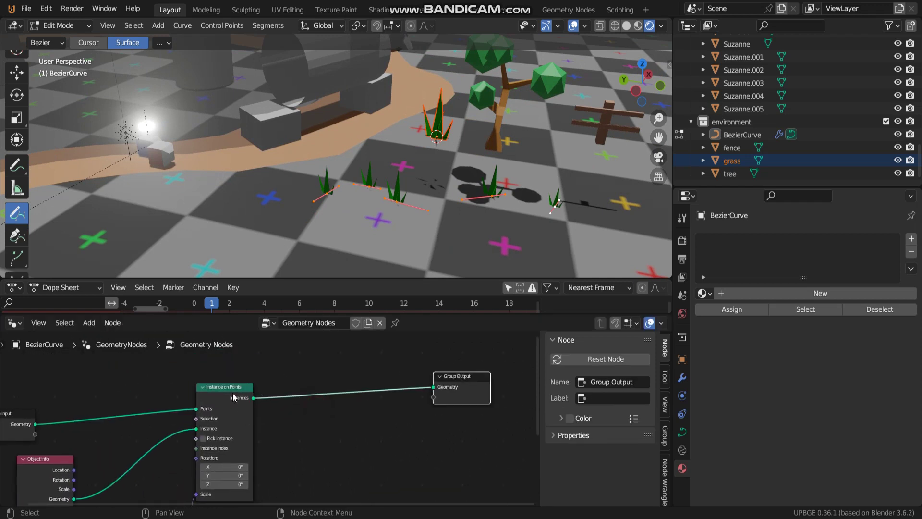
left_click_drag(231, 390, 263, 363)
middle_click_drag(258, 444, 272, 365)
left_click_drag(188, 440, 218, 438)
middle_click_drag(266, 449, 268, 505)
left_click_drag(269, 344, 326, 346)
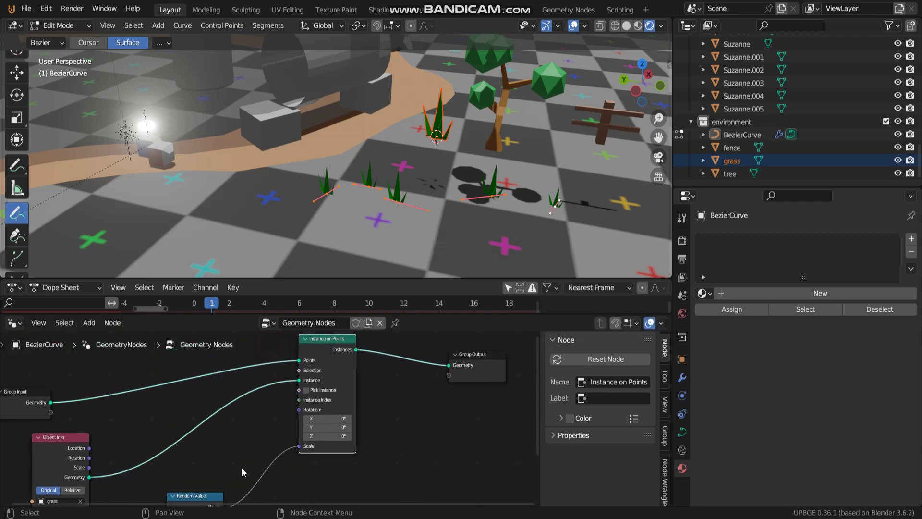
Duplicate the Random Value node, connect the copy to the Rotation input, and relink the grass geometry to Instance.
left_click(204, 497)
key("shift+d")
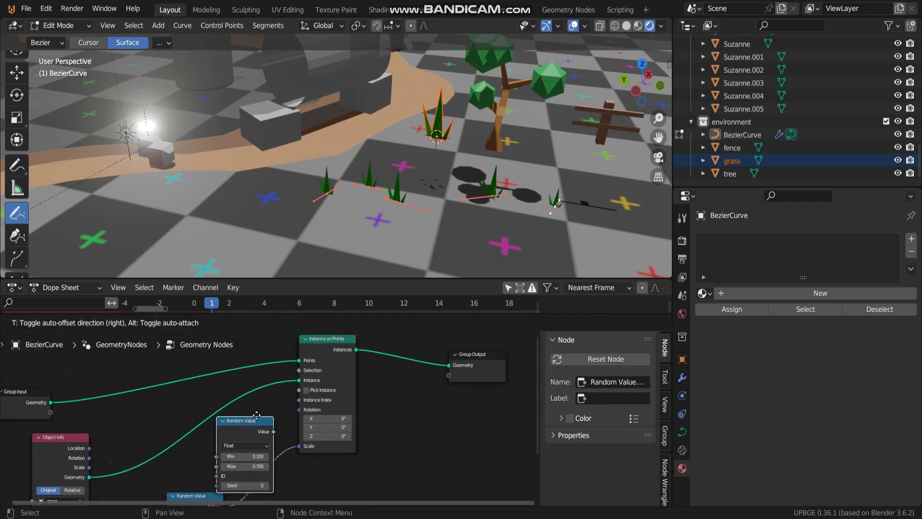
left_click(248, 412)
left_click_drag(266, 428, 301, 412)
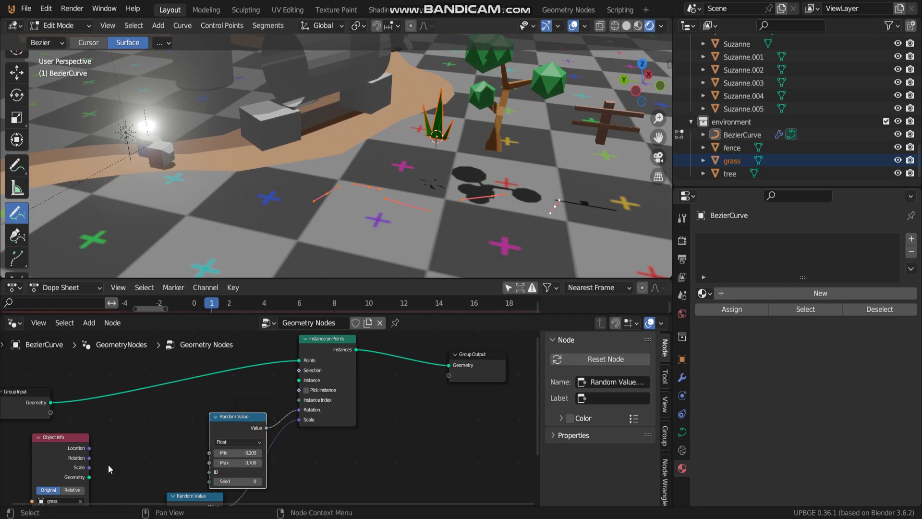
left_click_drag(88, 477, 298, 380)
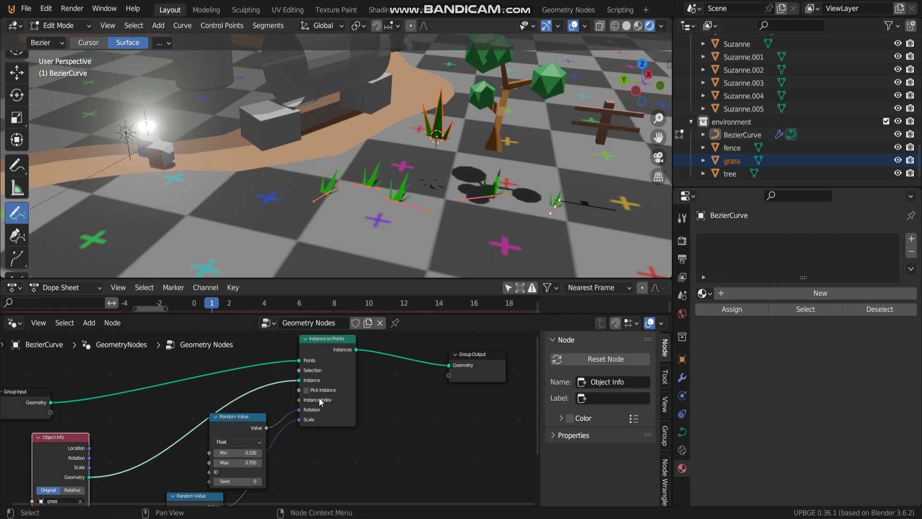
Separate the two Random Value nodes, placing the scale one below Instance on Points and the rotation one nearer Object Info.
scroll(338, 395, "down", 5)
middle_click_drag(338, 395, 334, 319)
middle_click_drag(264, 437, 302, 475)
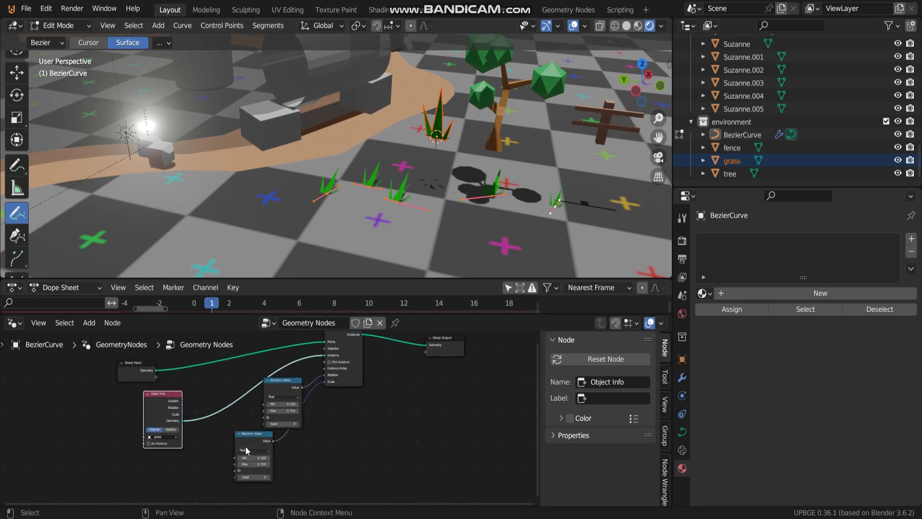
left_click_drag(256, 441, 327, 446)
left_click_drag(290, 382, 263, 419)
Add an Align Euler to Vector node between Object Info and the rotation Random Value node.
scroll(270, 412, "up", 1)
scroll(136, 413, "up", 2)
key("shift+a")
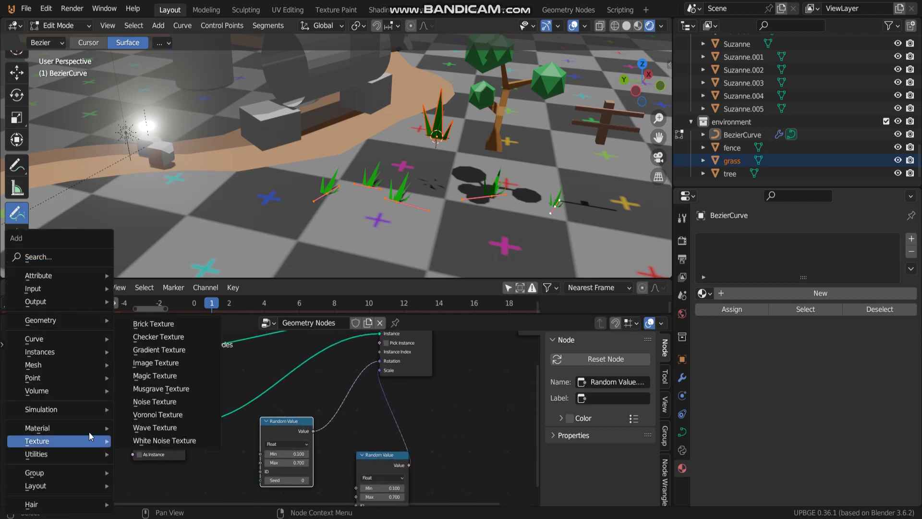
left_click(56, 257)
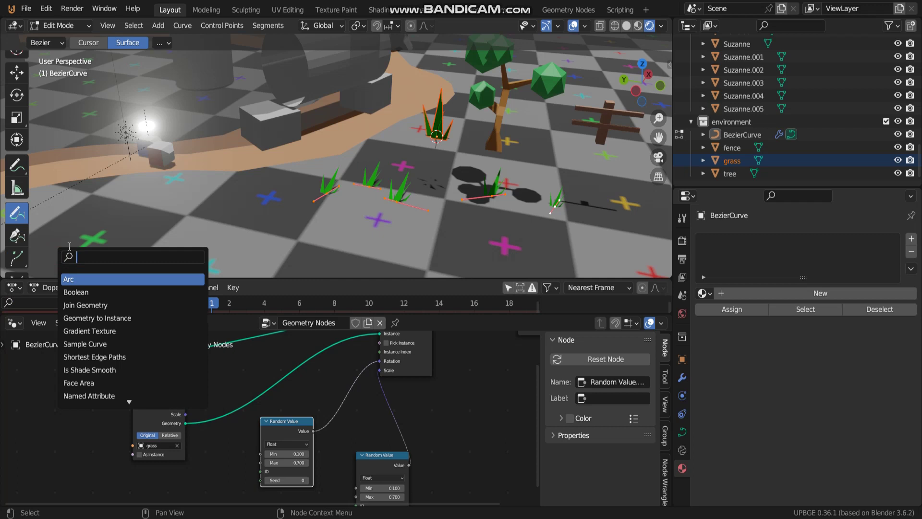
type("al")
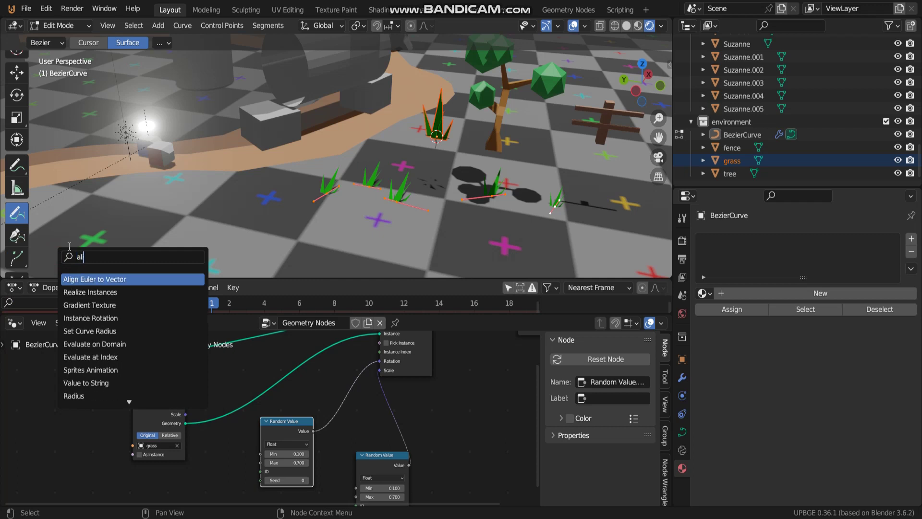
key("Down")
key("Down")
key("Down")
key("Down")
left_click(146, 282)
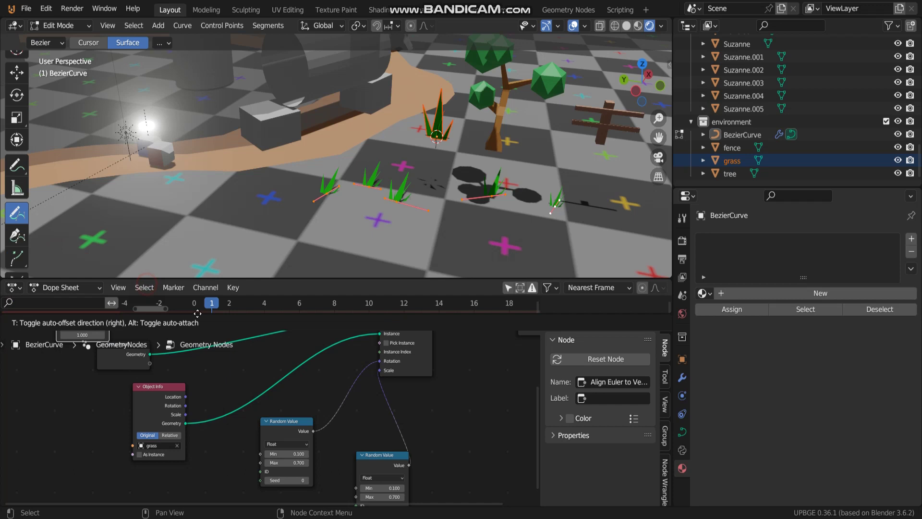
left_click(262, 460)
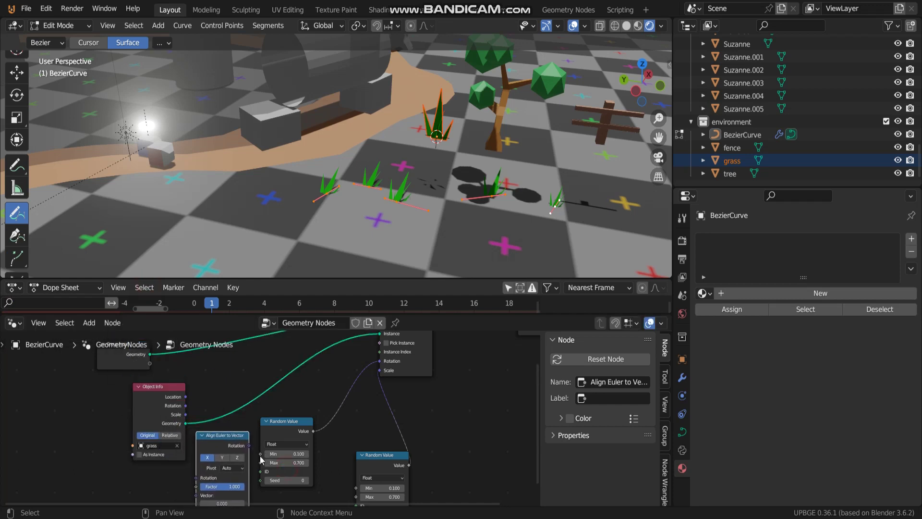
Connect Align Euler to Vector to the Rotation input of Instance on Points and move the unlinked Random Value node aside below Object Info.
left_click_drag(247, 447, 380, 361)
left_click_drag(286, 422, 106, 467)
middle_click_drag(192, 444, 219, 415)
left_click_drag(245, 409, 286, 392)
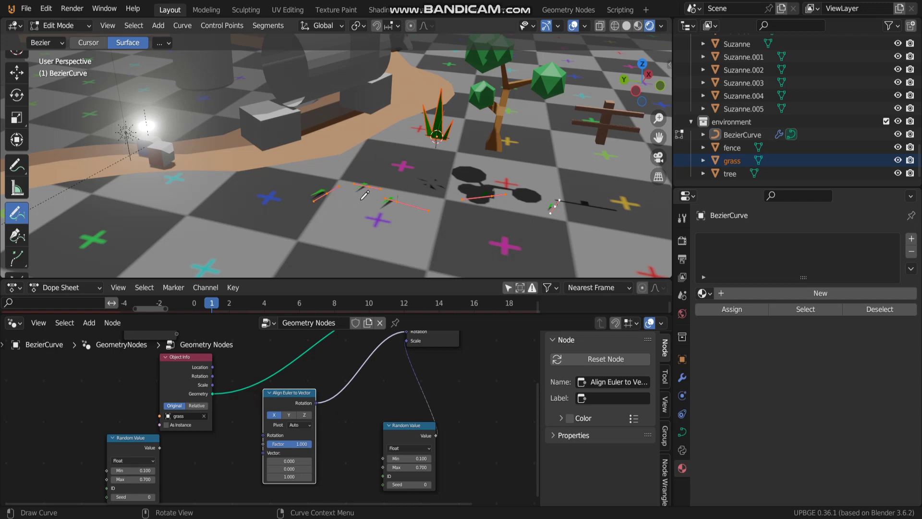
Set the Align Euler to Vector node's axis to Z so the grass instances stand upright.
middle_click_drag(359, 169, 369, 158)
middle_click_drag(408, 130, 369, 170, "shift")
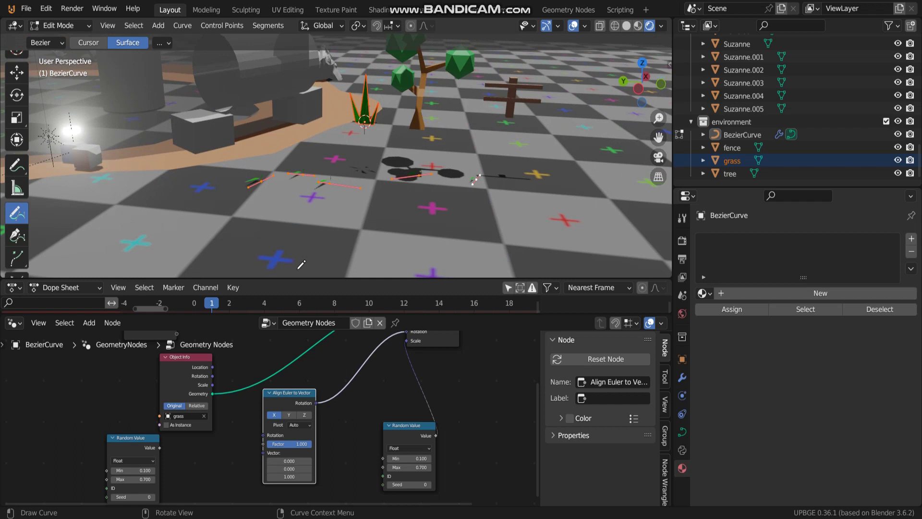
left_click_drag(290, 402, 305, 393)
left_click(319, 406)
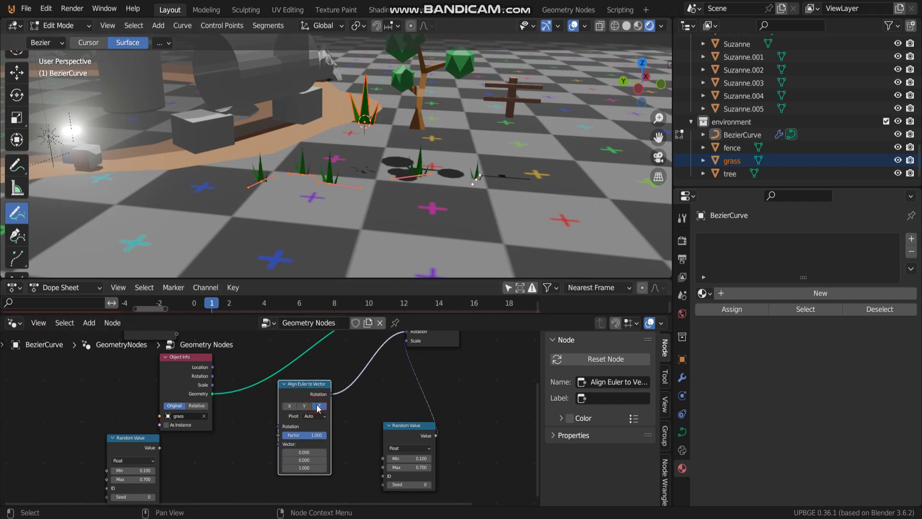
Link the rotation Random Value to Align Euler to Vector's Rotation input and set its Min to -5.000.
left_click_drag(160, 448, 186, 452)
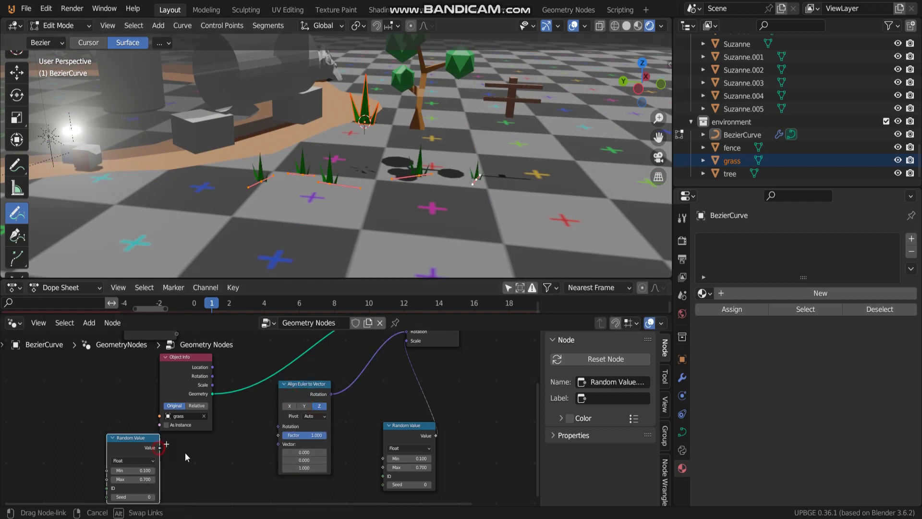
left_click_drag(248, 455, 278, 426)
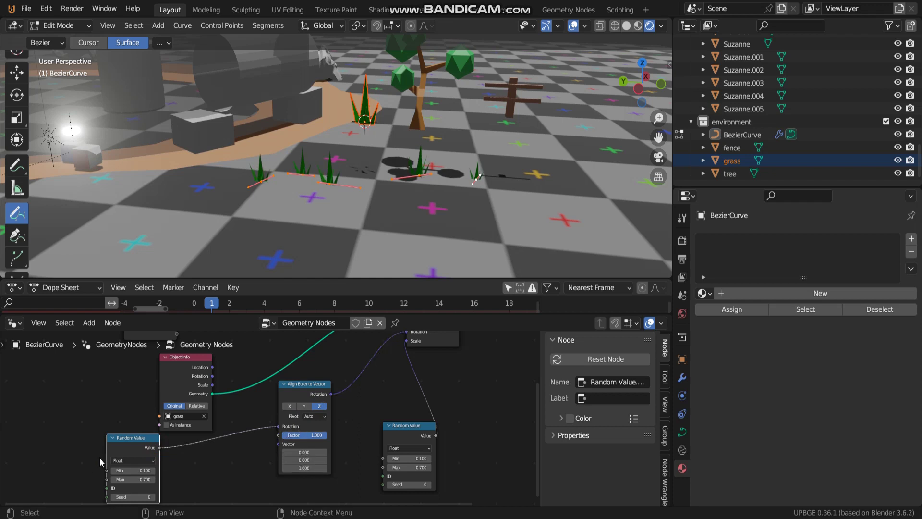
left_click_drag(168, 439, 195, 432)
mouse_move(204, 463)
left_mouse_down()
mouse_move(238, 463)
mouse_move(182, 463)
mouse_move(201, 463)
left_mouse_up()
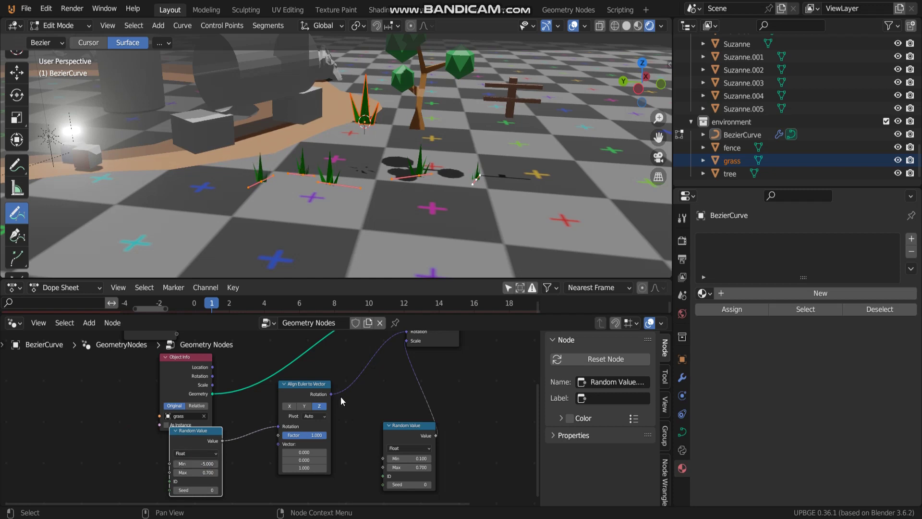
Insert a Resample Curve node between Group Input and Instance on Points and set its Count to 20.
middle_click_drag(341, 398, 319, 380)
left_click_drag(393, 401, 428, 394)
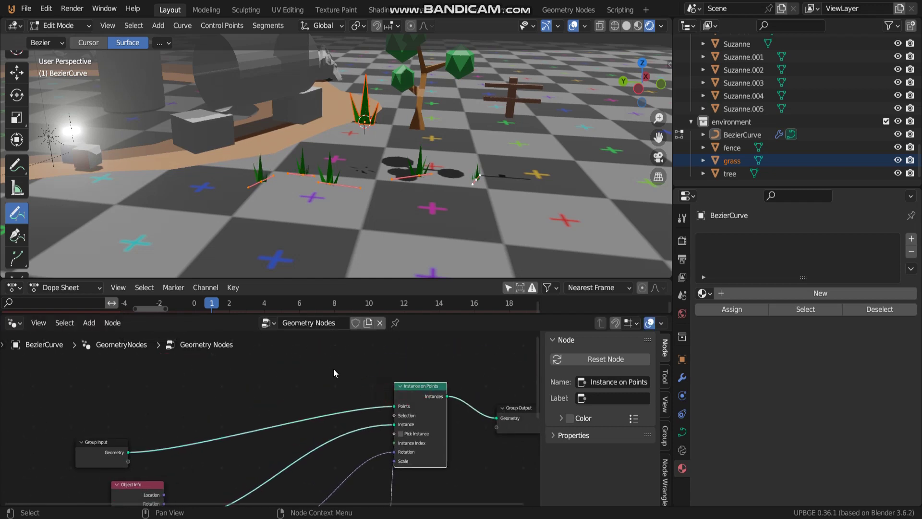
key("shift+a")
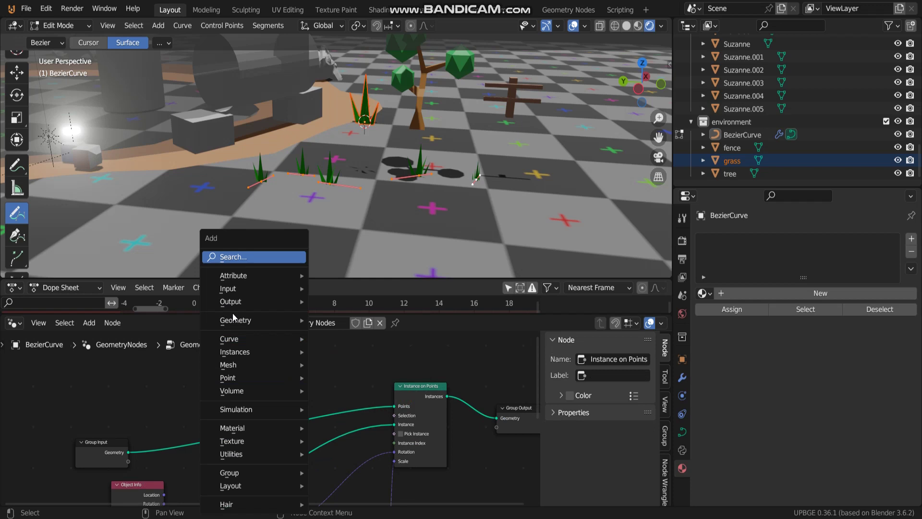
mouse_move(242, 326)
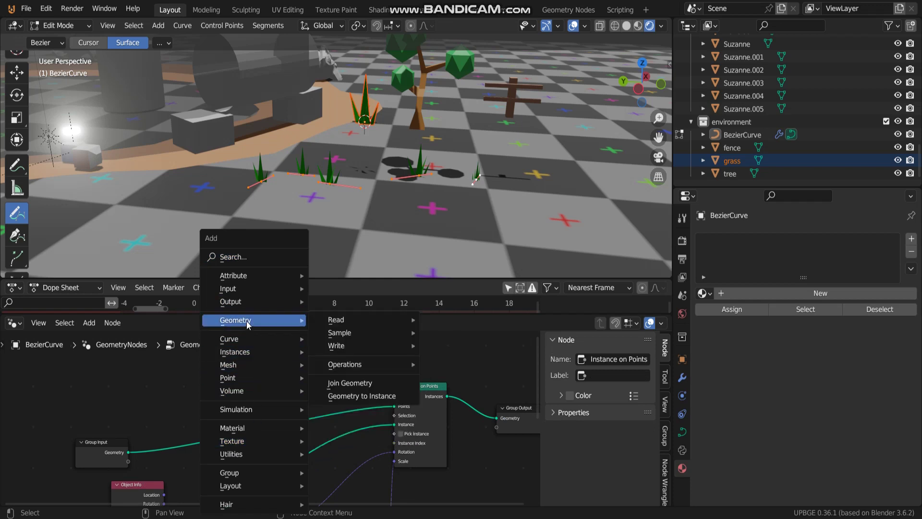
mouse_move(330, 338)
mouse_move(349, 365)
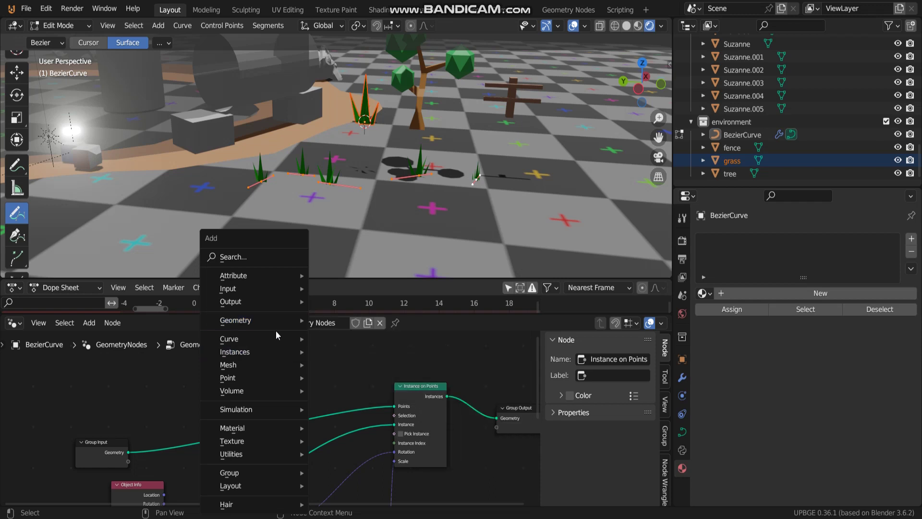
left_click(249, 257)
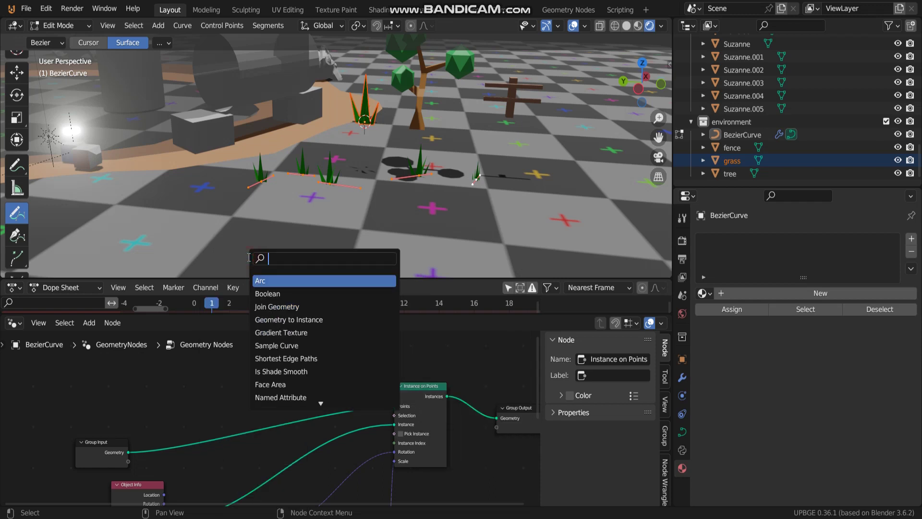
type("re")
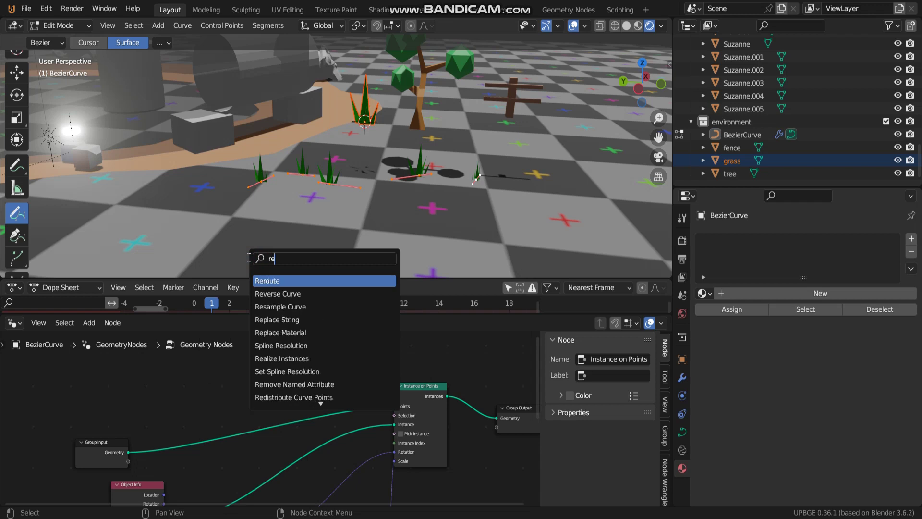
left_click(277, 306)
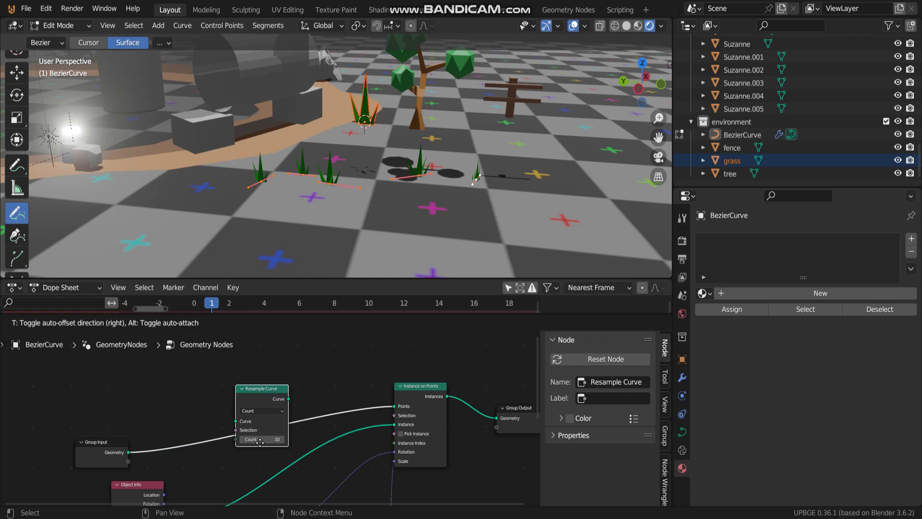
left_click(258, 447)
scroll(360, 166, "up", 5)
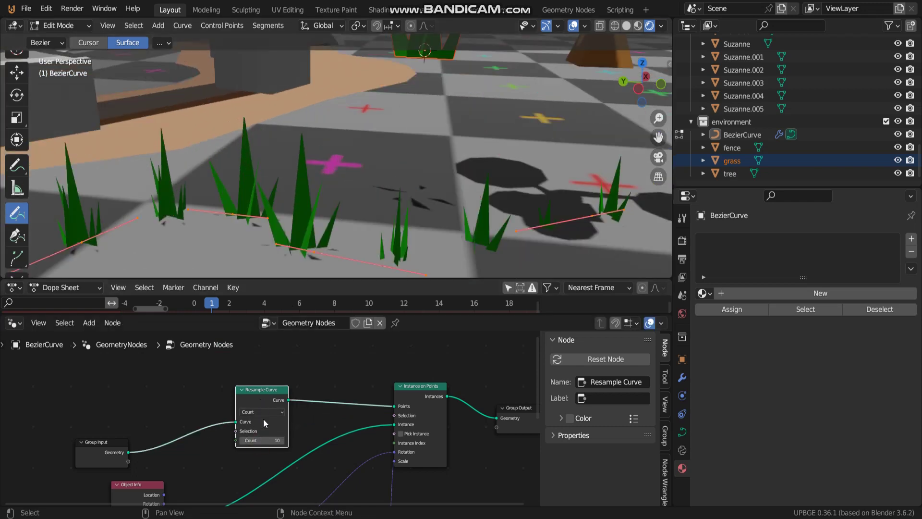
left_click_drag(262, 441, 310, 441)
Draw several freehand curve strokes on the checkered floor near the tree and fence to place grass.
scroll(279, 212, "down", 5)
mouse_move(276, 201)
middle_mouse_down()
mouse_move(262, 214)
mouse_move(269, 223)
mouse_move(272, 206)
mouse_move(338, 161)
middle_mouse_up()
scroll(290, 238, "up", 4)
left_click_drag(240, 199, 499, 142)
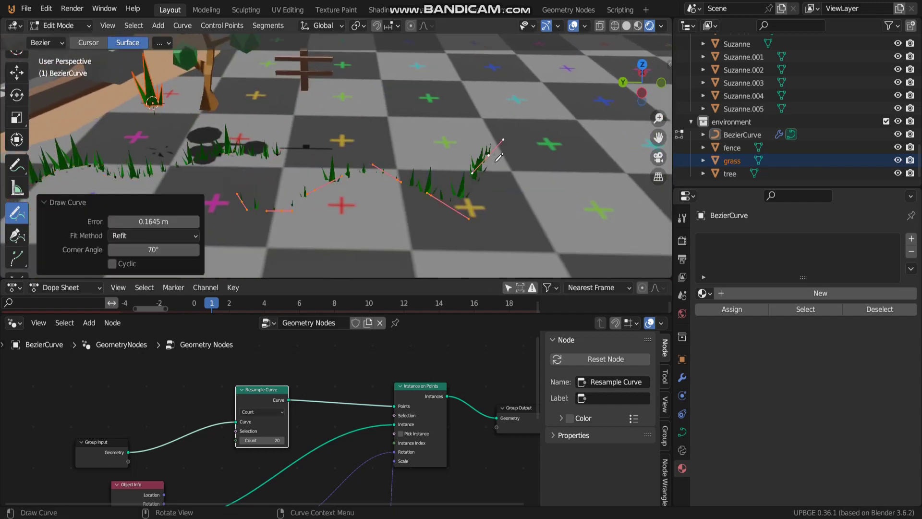
left_click_drag(483, 94, 550, 102)
left_click_drag(557, 184, 480, 217)
Draw curve strokes along the track's outer edge, past the stacked boxes toward the large monkey head, to line it with grass.
scroll(480, 216, "down", 4)
middle_click_drag(336, 206, 414, 150, "shift")
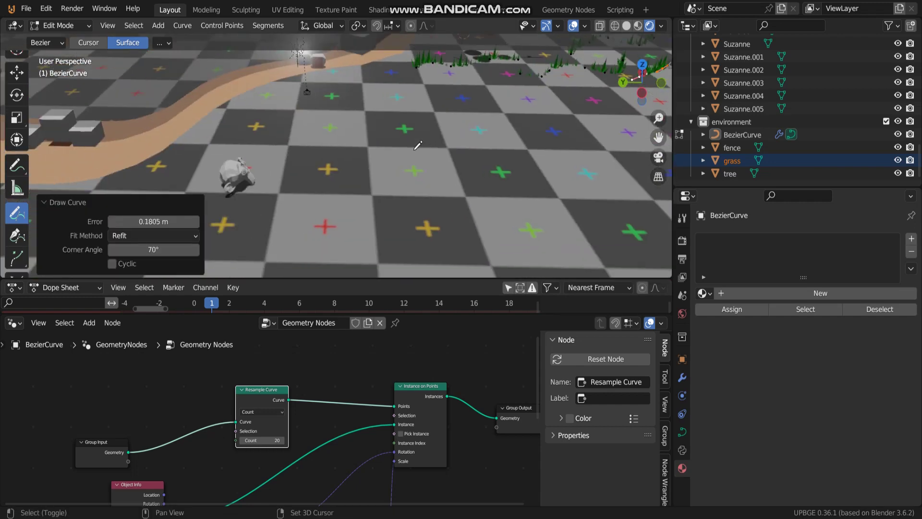
mouse_move(357, 130)
middle_mouse_down("shift")
mouse_move(406, 156)
mouse_move(445, 214)
middle_mouse_up("shift")
mouse_move(445, 123)
left_mouse_down()
mouse_move(308, 184)
mouse_move(272, 226)
left_mouse_up()
middle_click_drag(386, 163, 520, 114, "shift")
mouse_move(549, 90)
left_mouse_down()
mouse_move(500, 127)
mouse_move(387, 122)
left_mouse_up()
mouse_move(387, 123)
middle_mouse_down("shift")
mouse_move(454, 185)
mouse_move(576, 249)
middle_mouse_up("shift")
mouse_move(555, 237)
left_mouse_down()
mouse_move(425, 209)
mouse_move(317, 168)
left_mouse_up()
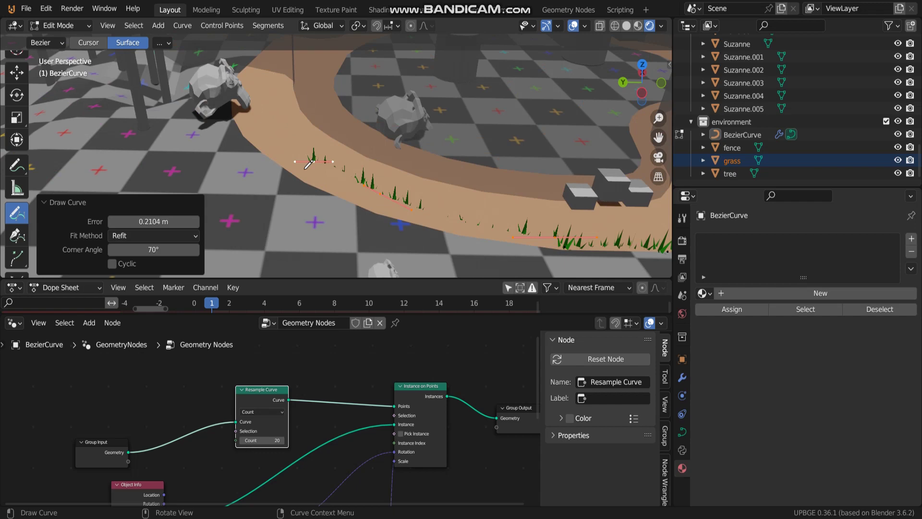
middle_click_drag(283, 136, 309, 197, "shift")
left_click_drag(325, 234, 336, 231)
scroll(397, 202, "down", 4)
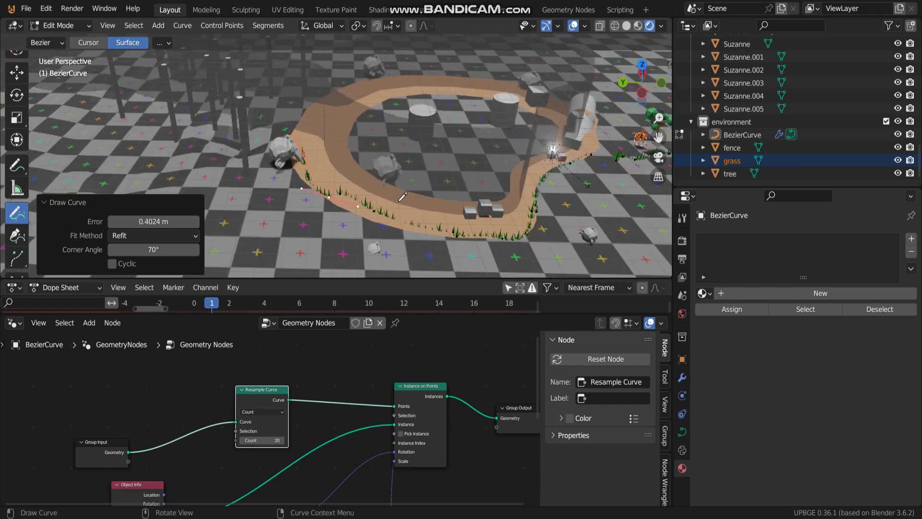
Leave Edit Mode and test-run the game from the camera view to inspect the grass around the track.
mouse_move(397, 201)
middle_mouse_down()
mouse_move(402, 186)
mouse_move(403, 222)
mouse_move(314, 212)
mouse_move(361, 184)
mouse_move(384, 149)
mouse_move(372, 161)
mouse_move(419, 172)
middle_mouse_up()
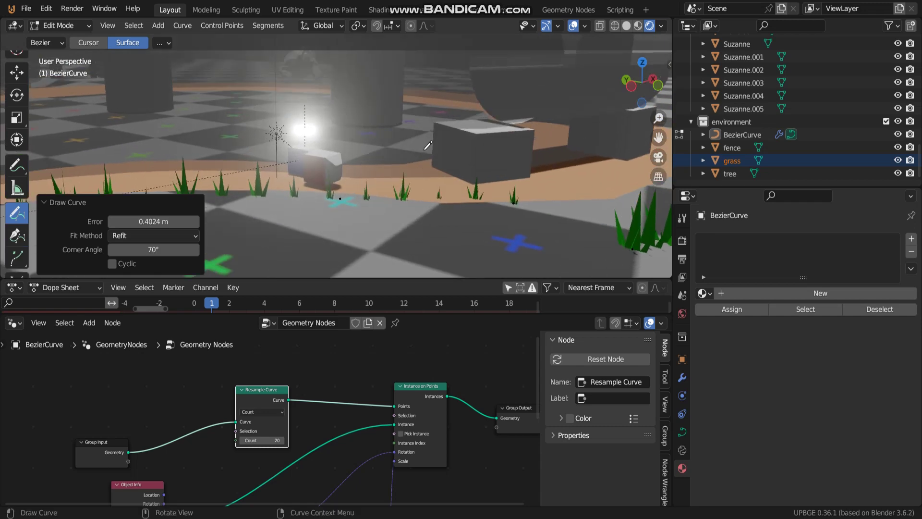
key("KP_0")
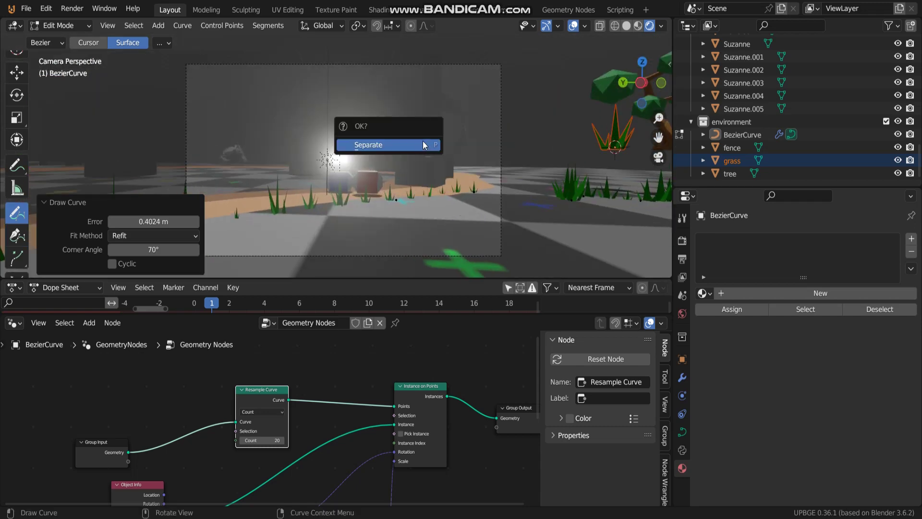
key("Tab")
key("p")
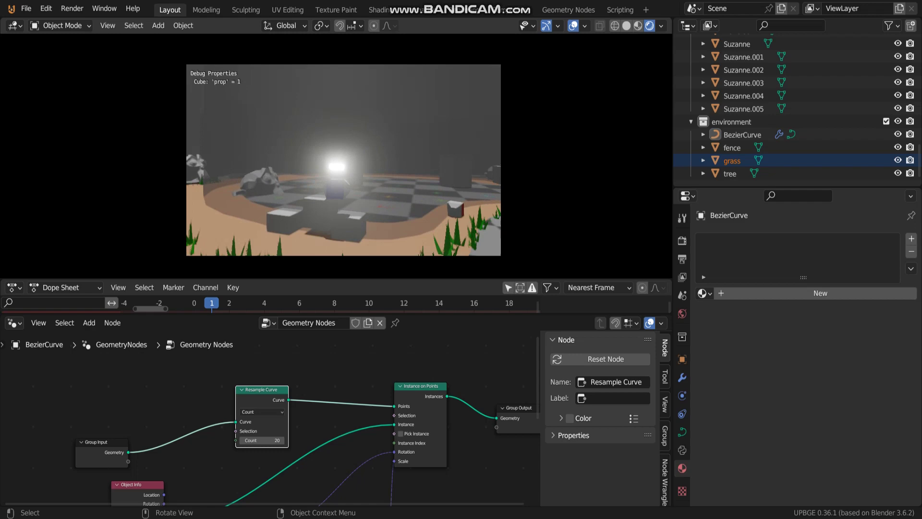
key("Escape")
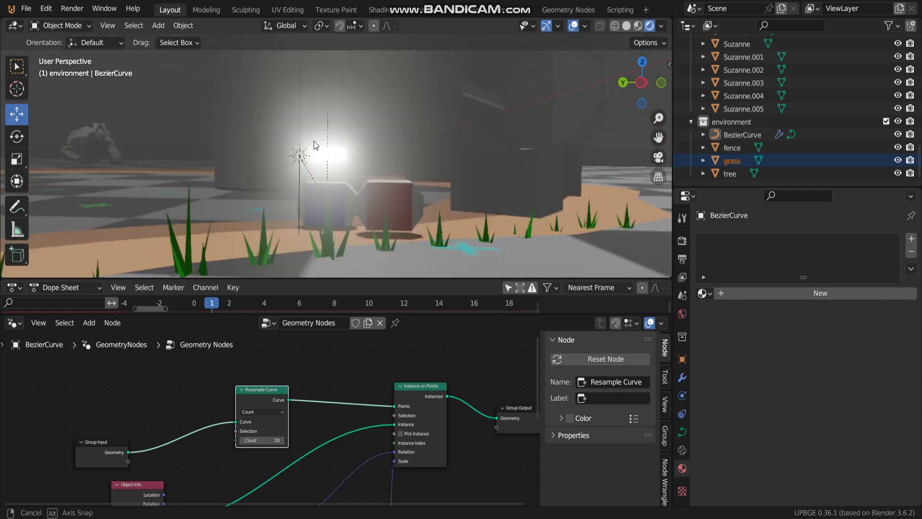
middle_click_drag(313, 140, 371, 141)
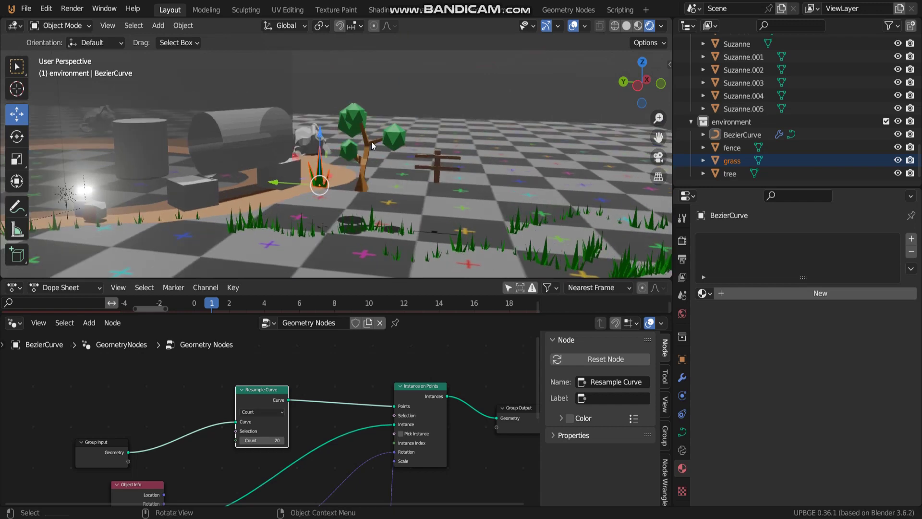
Rename the BezierCurve object in the environment collection as grasses.
left_click(370, 140)
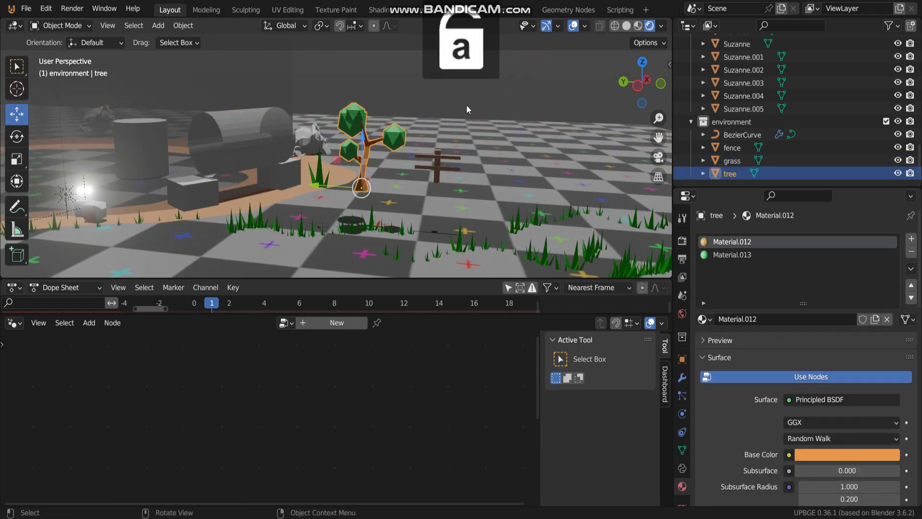
left_click(561, 96)
left_click(738, 136)
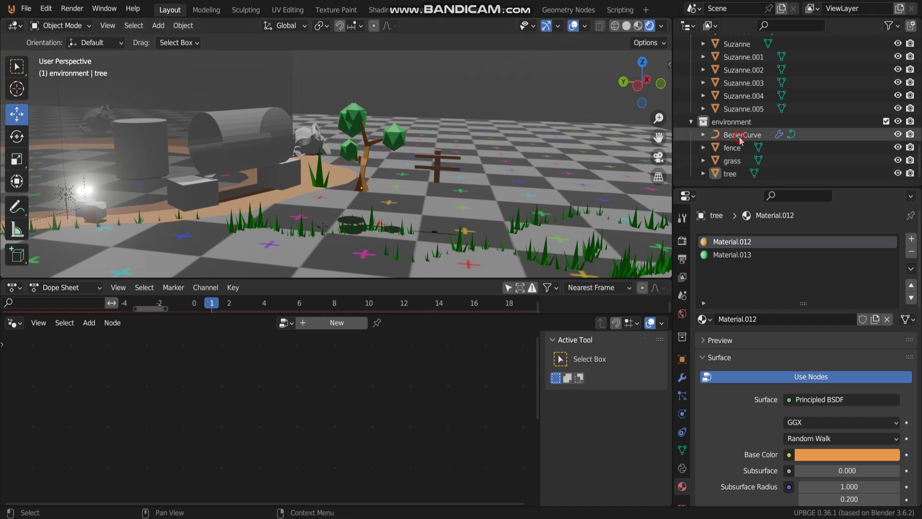
double_click(745, 136)
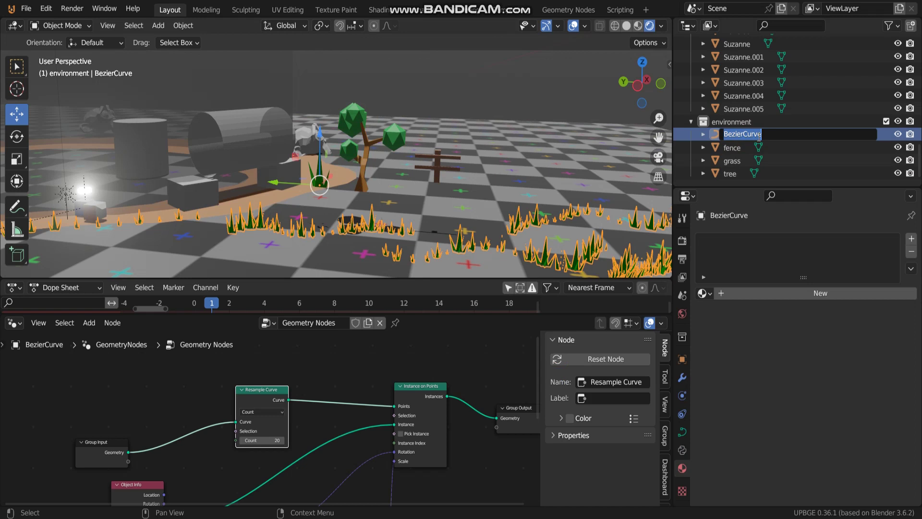
type("ge")
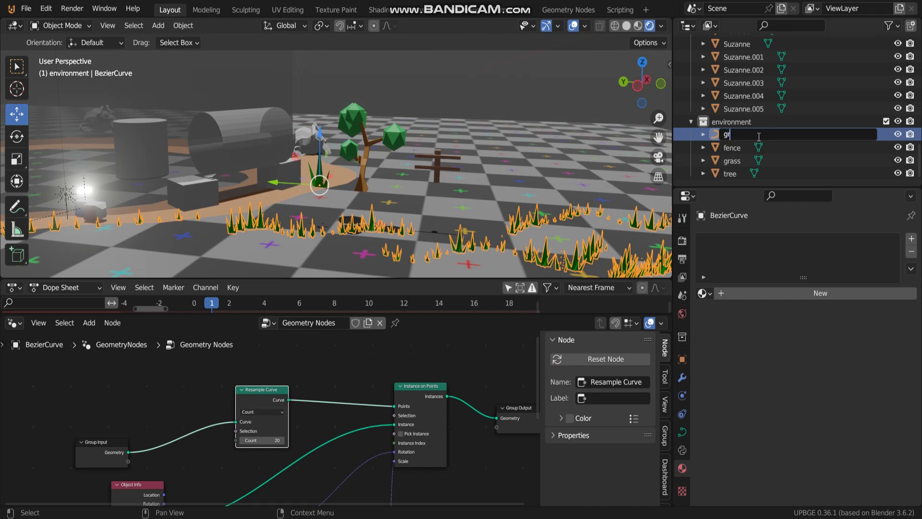
key("Return")
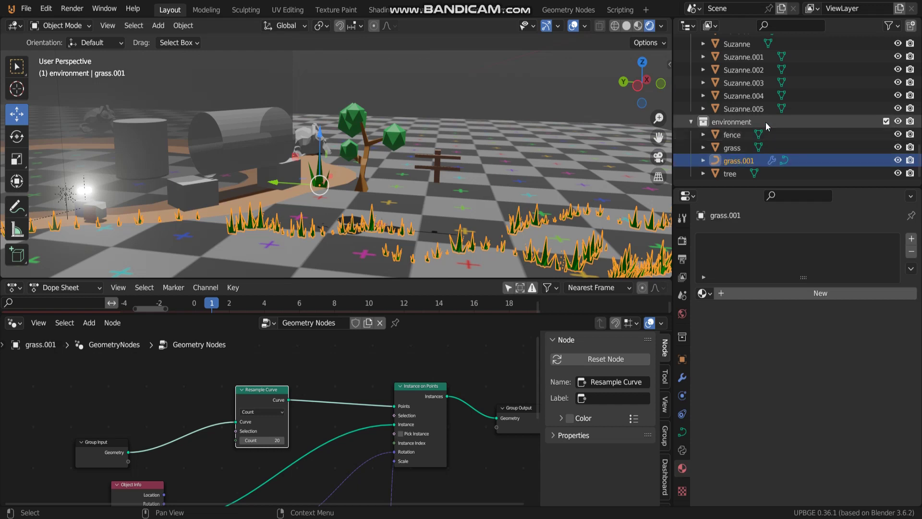
double_click(745, 164)
left_click_drag(758, 161, 743, 160)
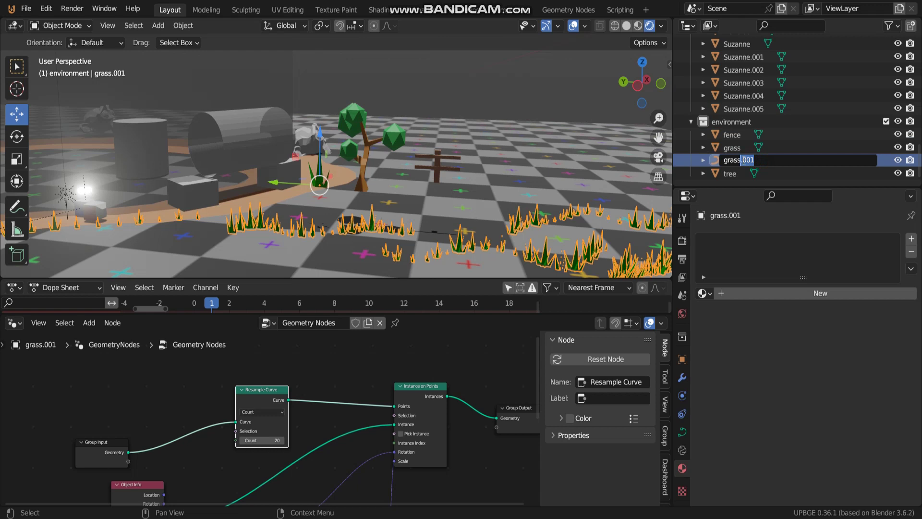
type("es")
key("Return")
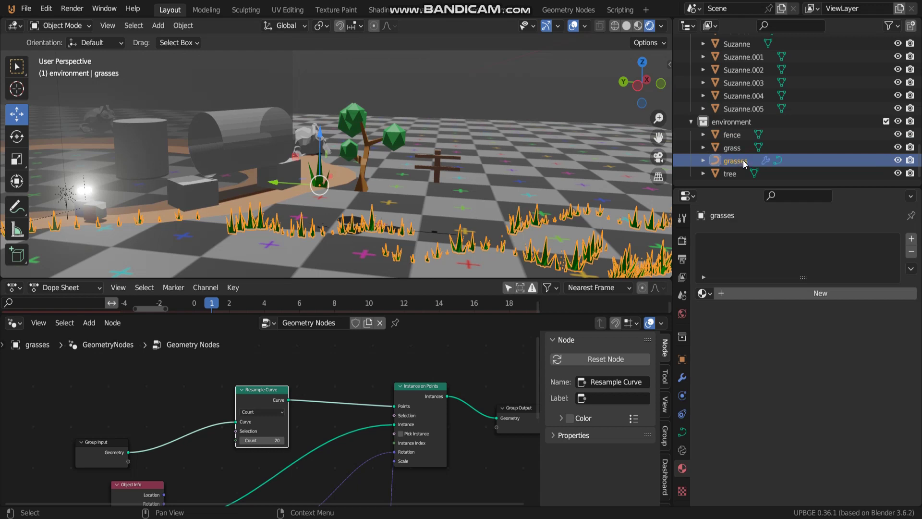
Rename the grasses curve object in the environment collection as grasses_draw.
double_click(733, 163)
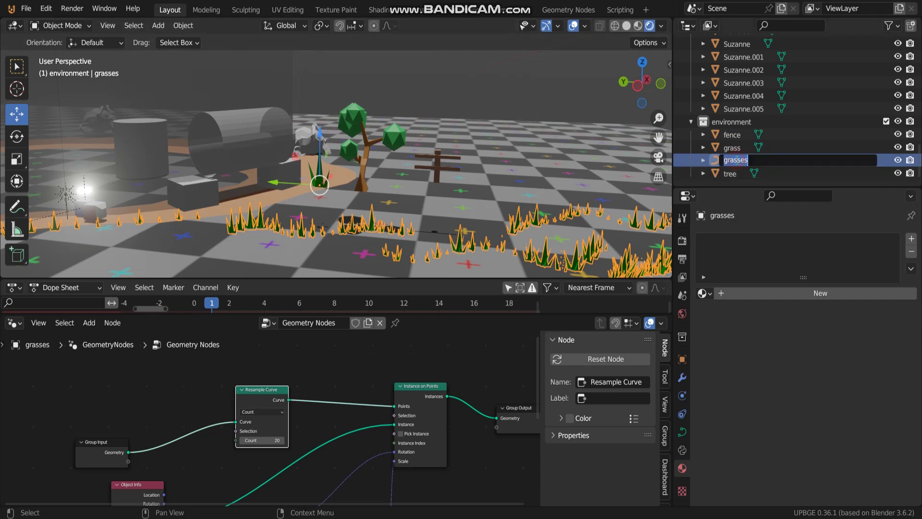
left_click(755, 160)
type("_draw")
key("Return")
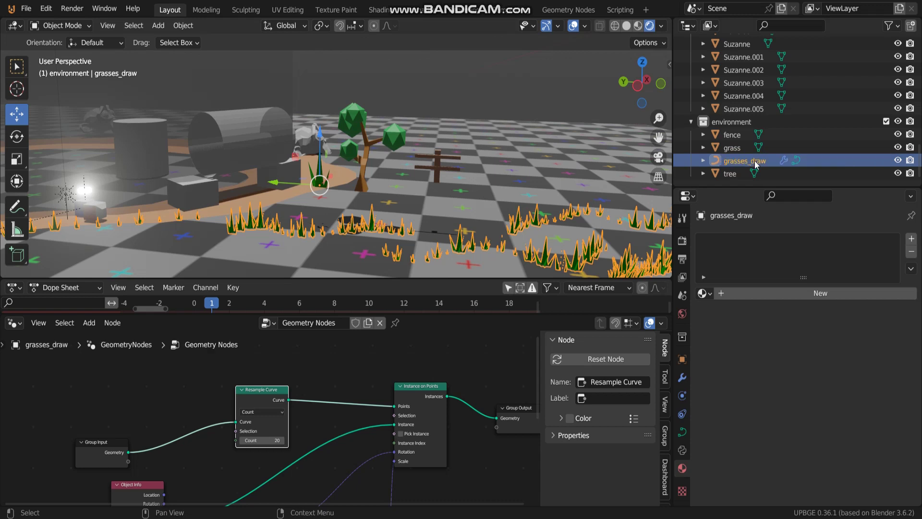
left_click(535, 154)
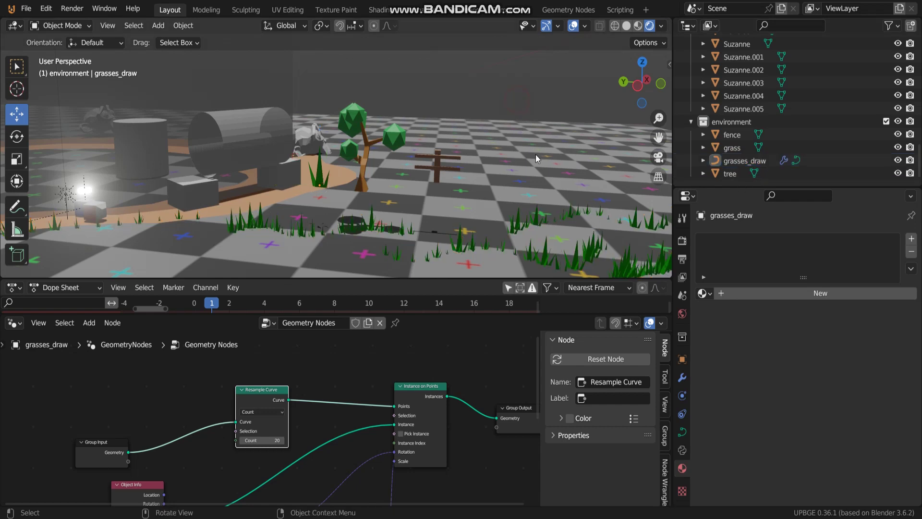
Copy the grasses_draw curve object and paste a duplicate of it into the environment collection.
middle_click_drag(535, 155, 475, 110, "shift")
left_click(737, 161)
key("ctrl+c")
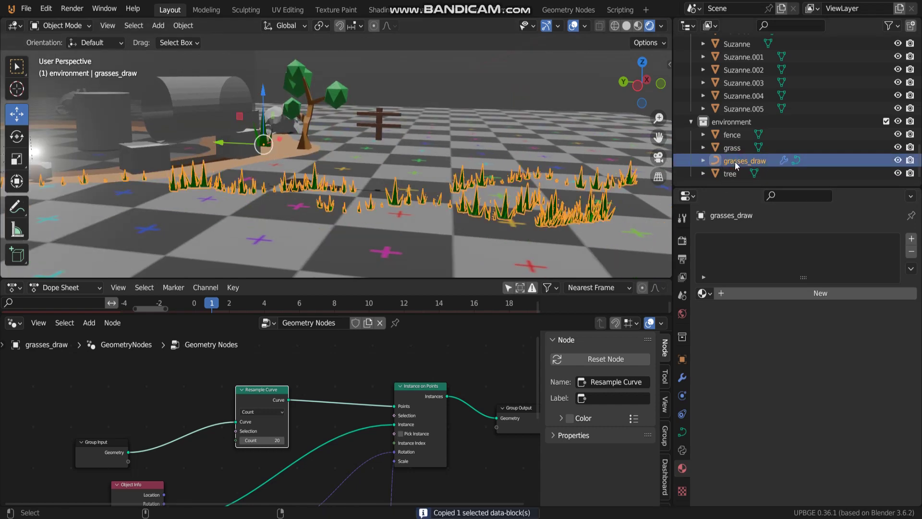
key("ctrl+v")
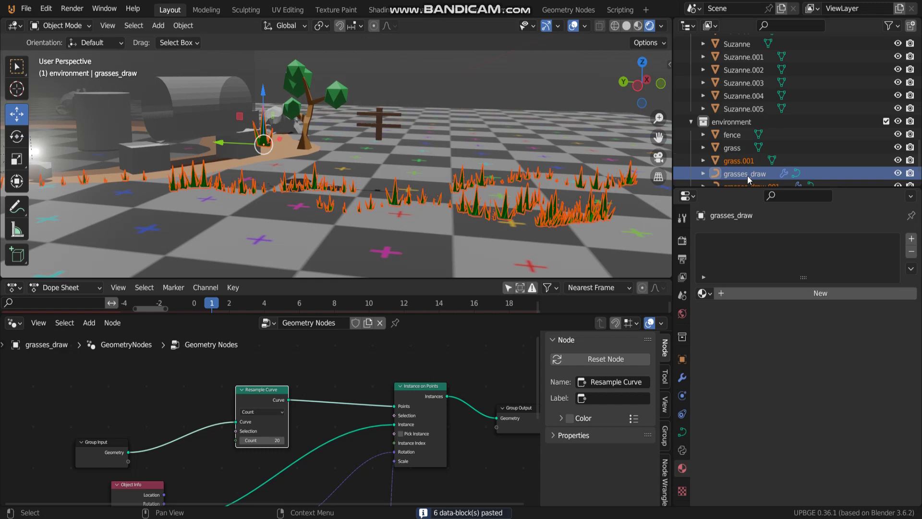
left_click(748, 161)
scroll(751, 159, "down", 1)
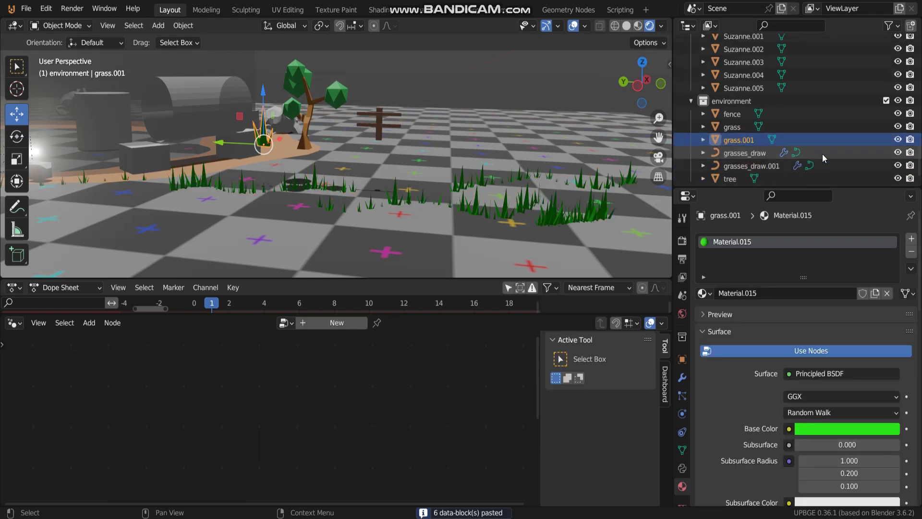
Rename the pasted grasses_draw.001 curve object as tree_draw.
double_click(778, 166)
left_click(780, 168)
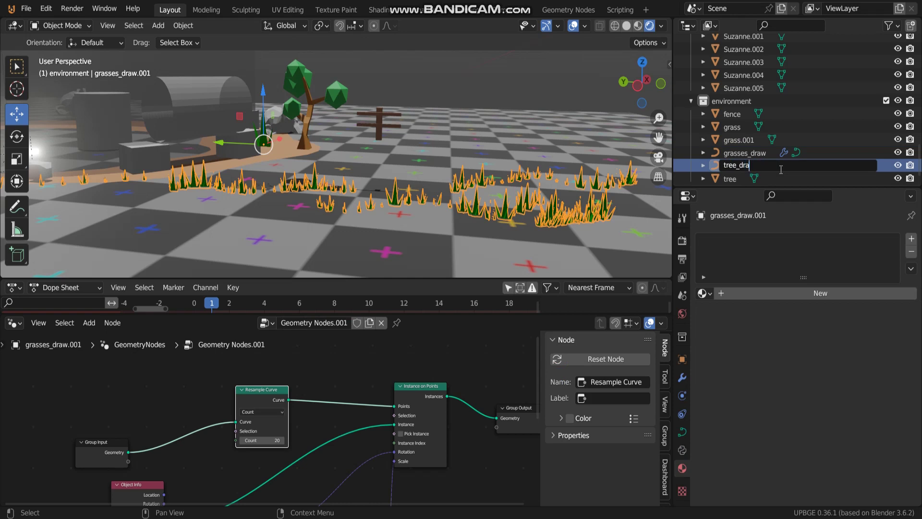
key("Return")
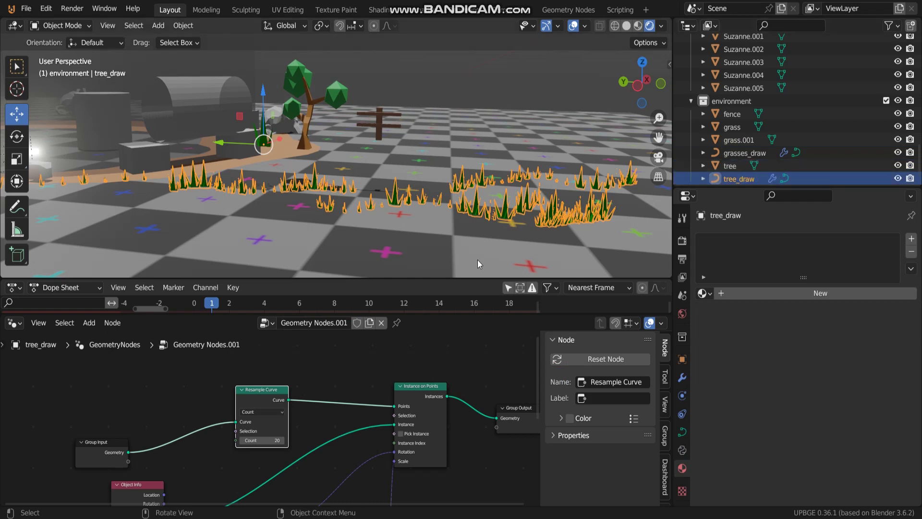
Bring all of tree_draw's geometry nodes into view and enlarge the node editor area.
key("Home")
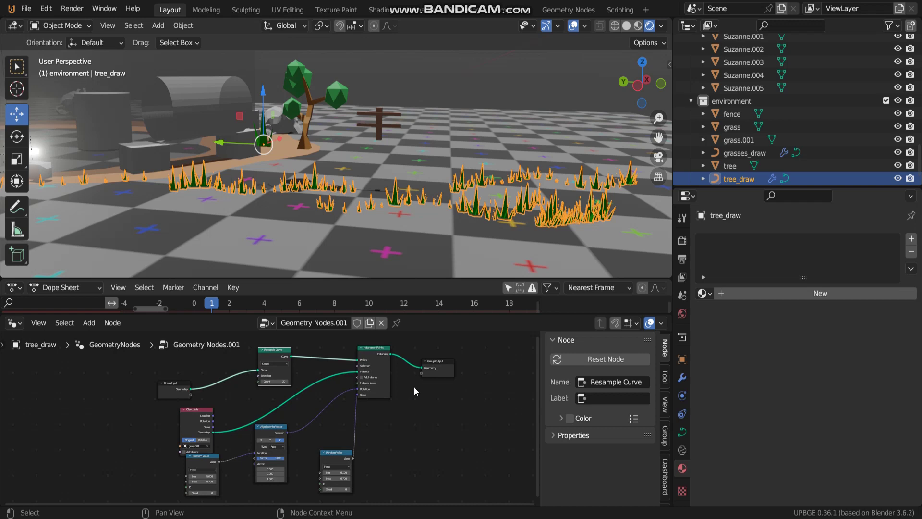
scroll(414, 387, "up", 2)
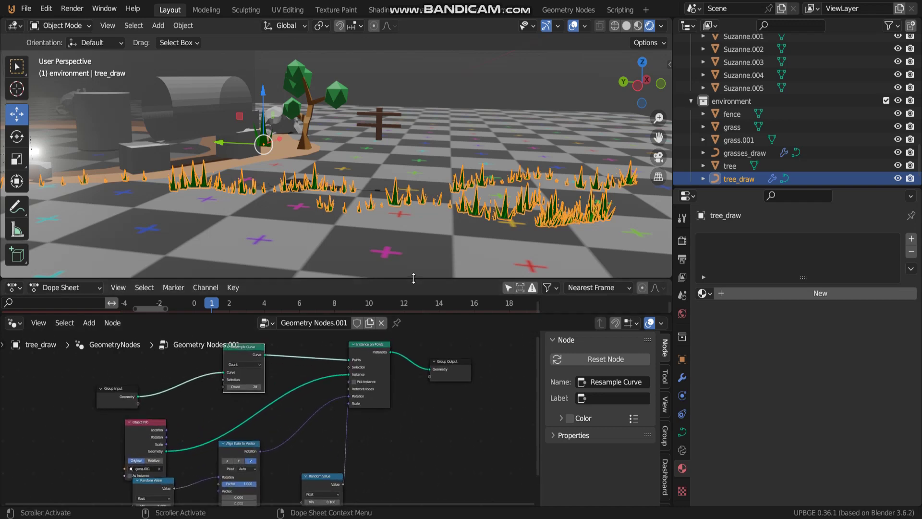
left_click_drag(413, 279, 413, 259)
left_click_drag(424, 315, 448, 288)
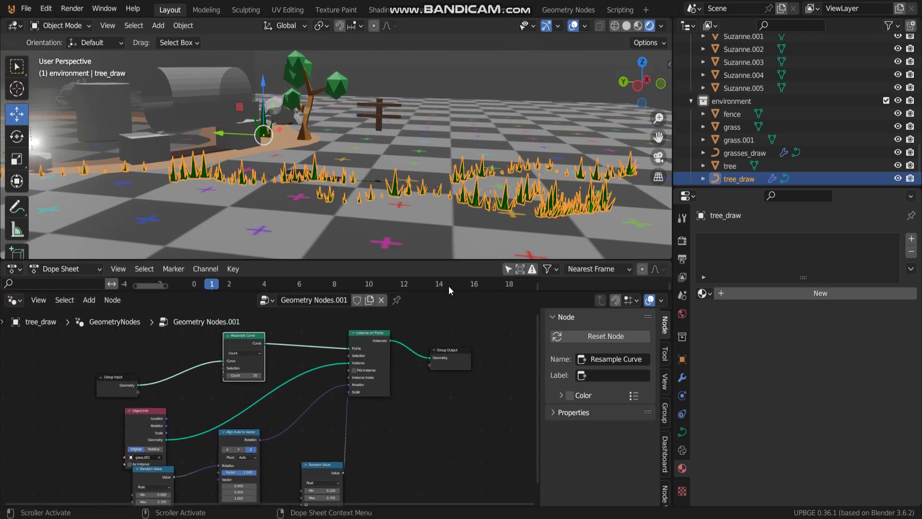
middle_click_drag(383, 148, 492, 187, "shift")
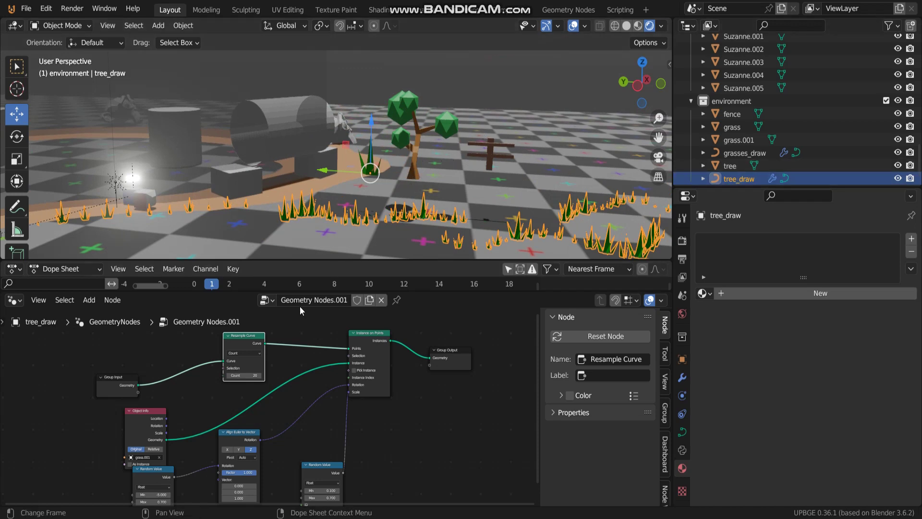
left_click(265, 300)
left_click(283, 318)
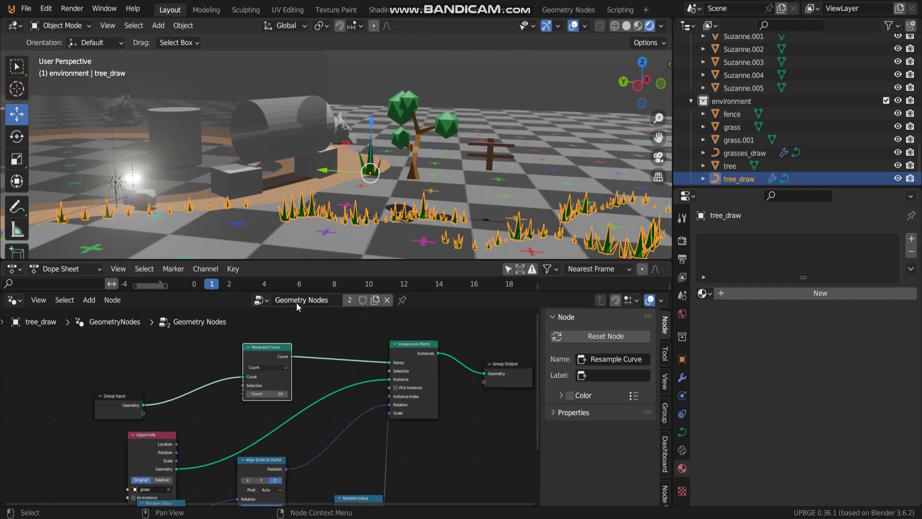
left_click(263, 300)
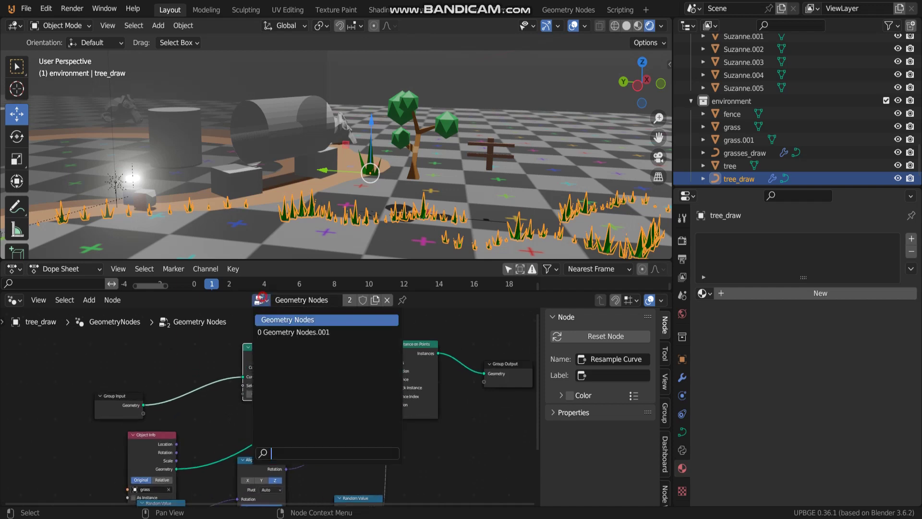
left_click(289, 330)
Rename tree_draw's geometry node group as tree and set its Object Info node to the tree object.
double_click(312, 300)
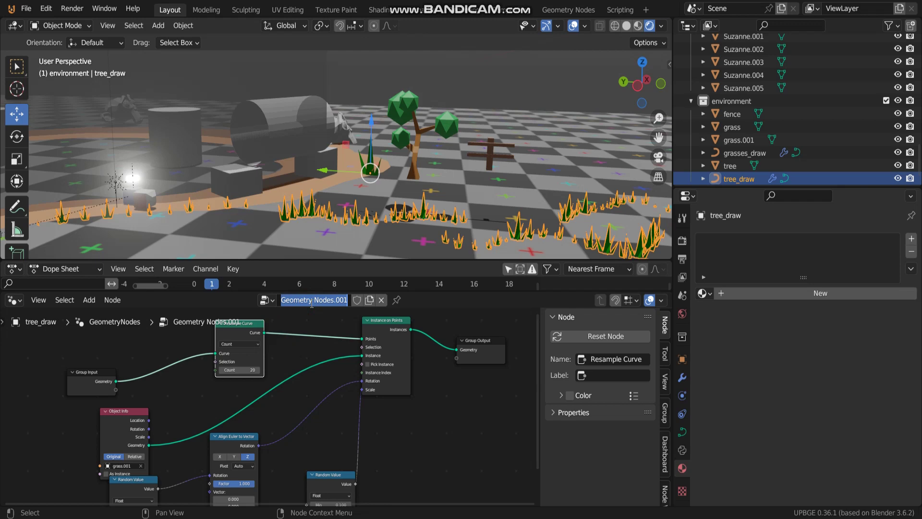
type("tree")
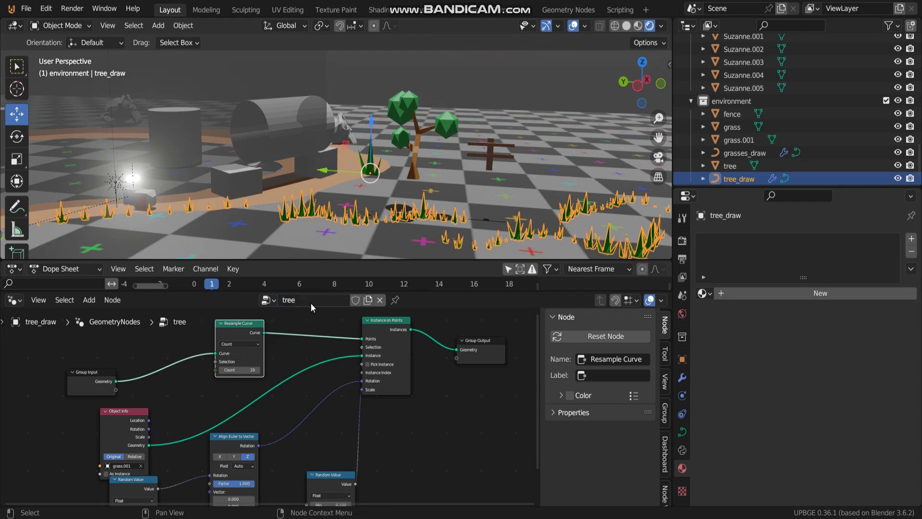
middle_click_drag(277, 347, 345, 326)
middle_click_drag(279, 423, 396, 373)
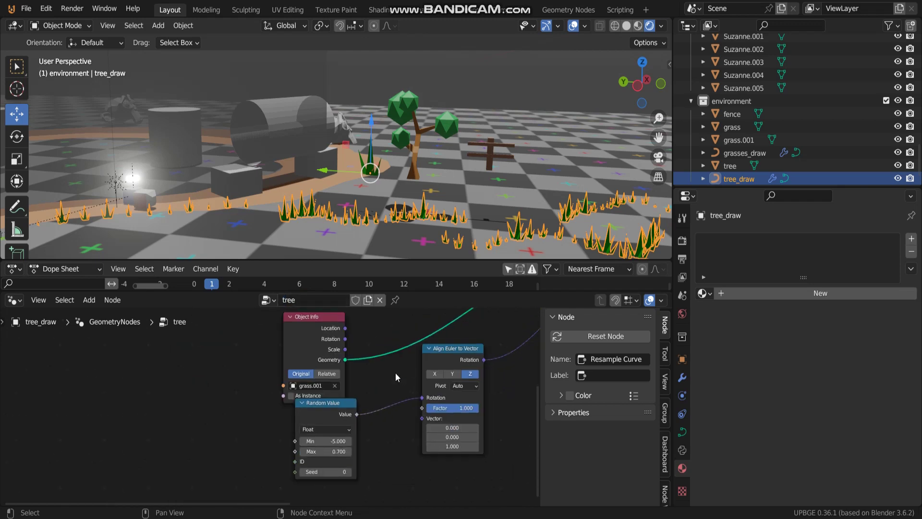
scroll(336, 377, "up", 3)
left_click(331, 377)
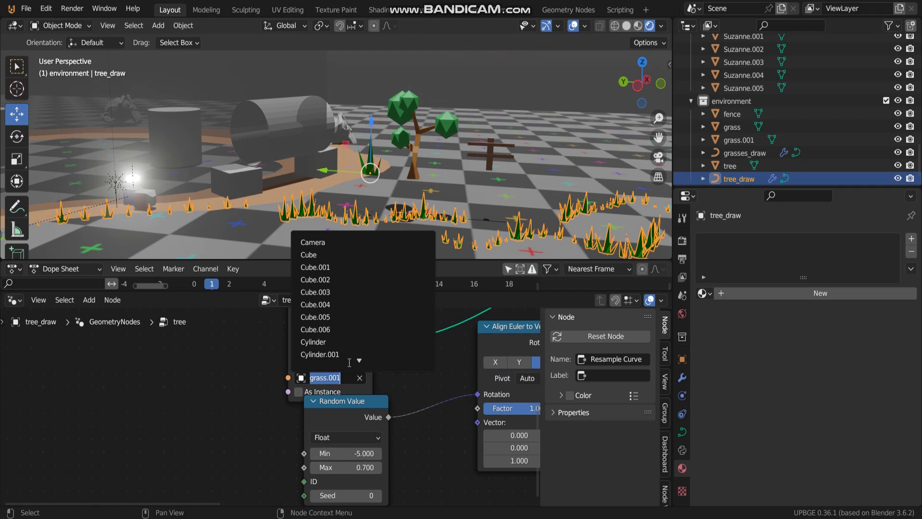
type("t")
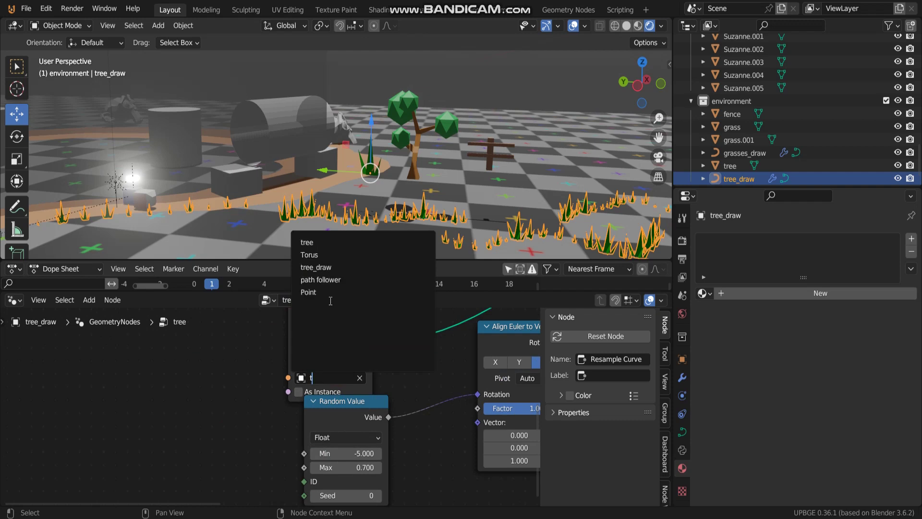
left_click(324, 242)
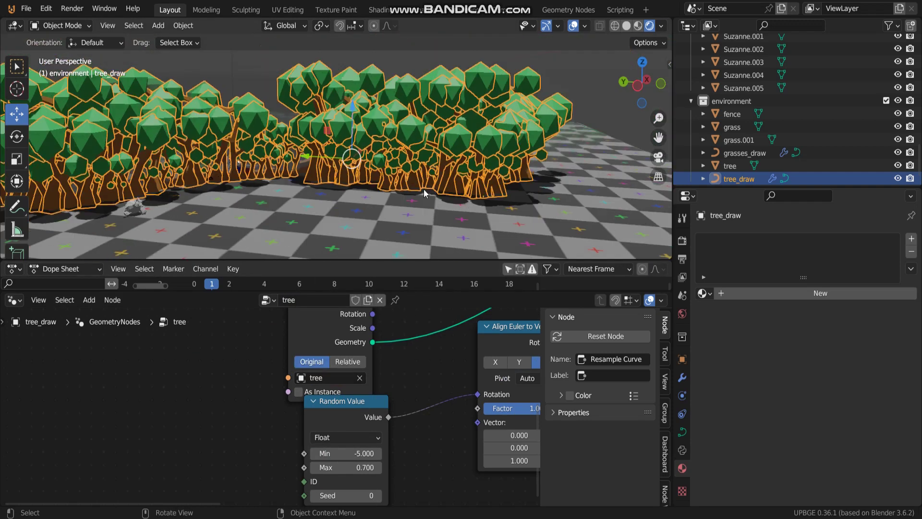
Enter Edit Mode on tree_draw and delete all the curve strokes copied from the grass.
scroll(429, 190, "down", 2)
middle_click_drag(408, 138, 346, 158)
scroll(238, 447, "down", 5)
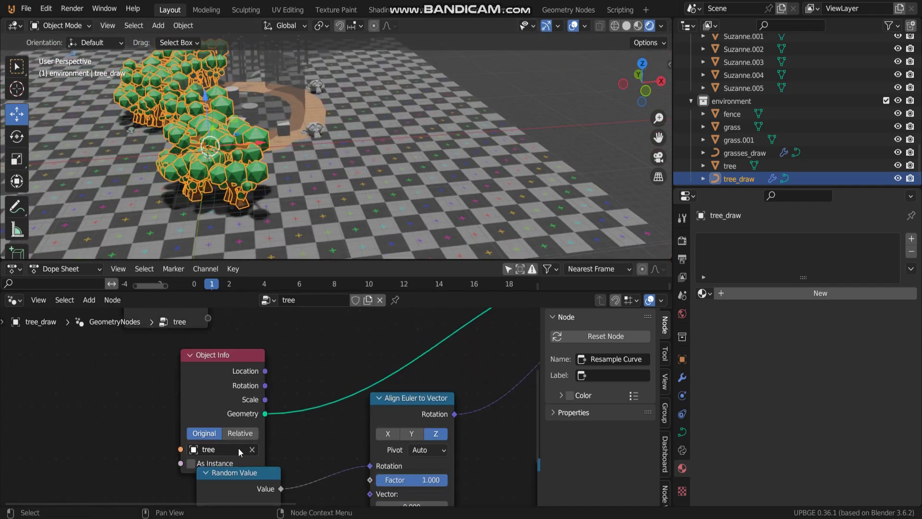
scroll(295, 423, "down", 1)
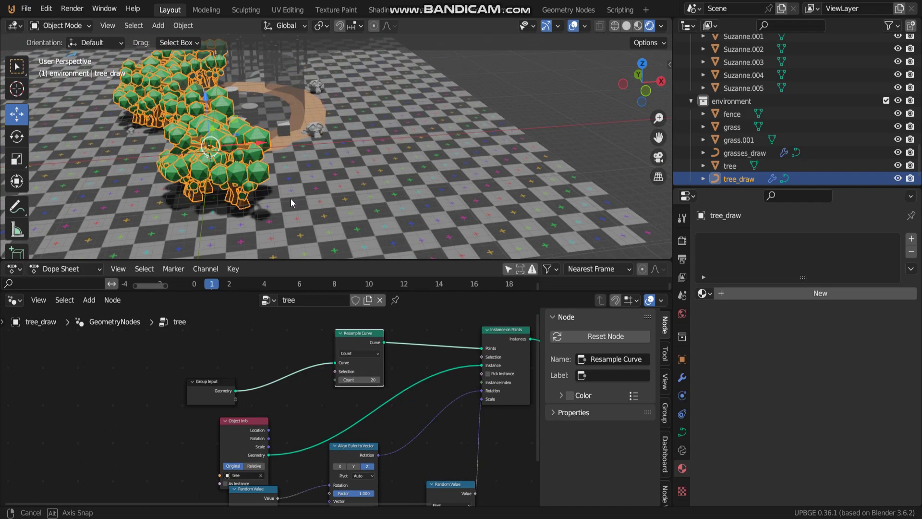
middle_click_drag(290, 198, 333, 183)
key("Tab")
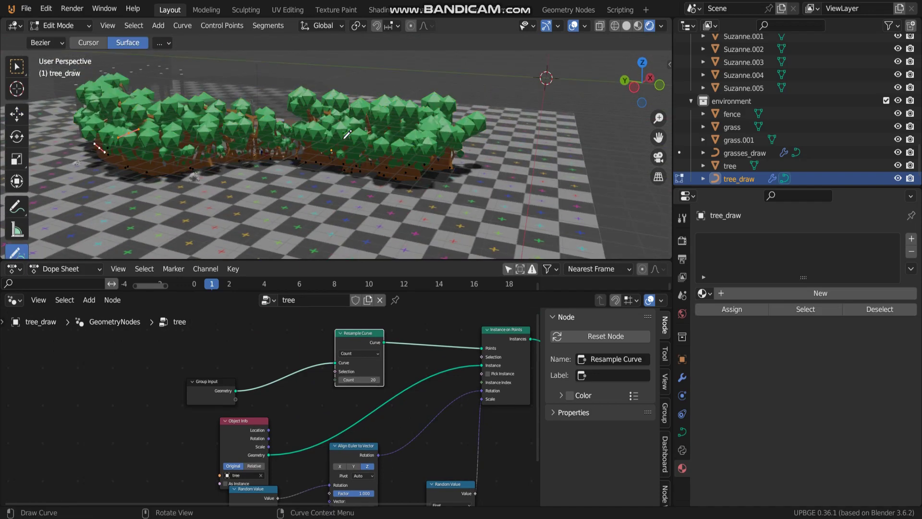
key("x")
left_click(344, 138)
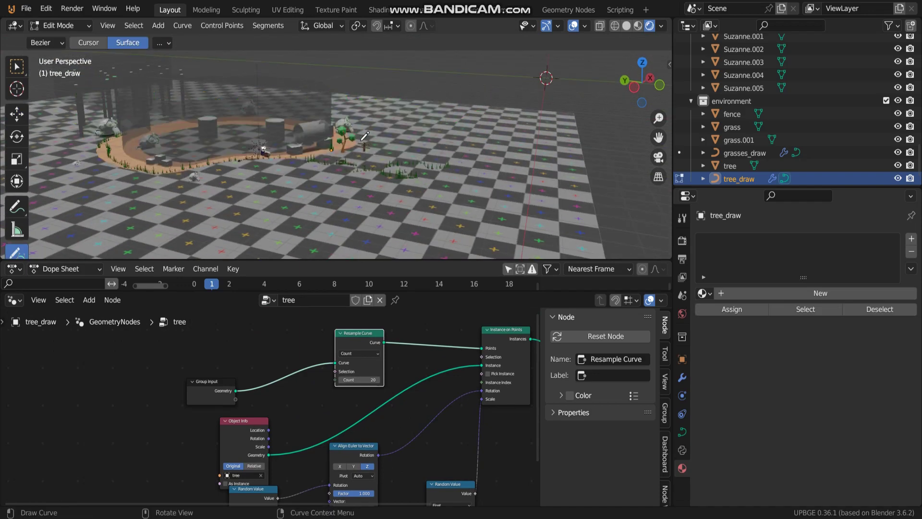
Draw a wavy curve stroke on the checkered floor beyond the tree and fence to place trees.
scroll(393, 148, "up", 3)
mouse_move(392, 148)
middle_mouse_down()
mouse_move(296, 149)
mouse_move(350, 147)
mouse_move(326, 149)
middle_mouse_up()
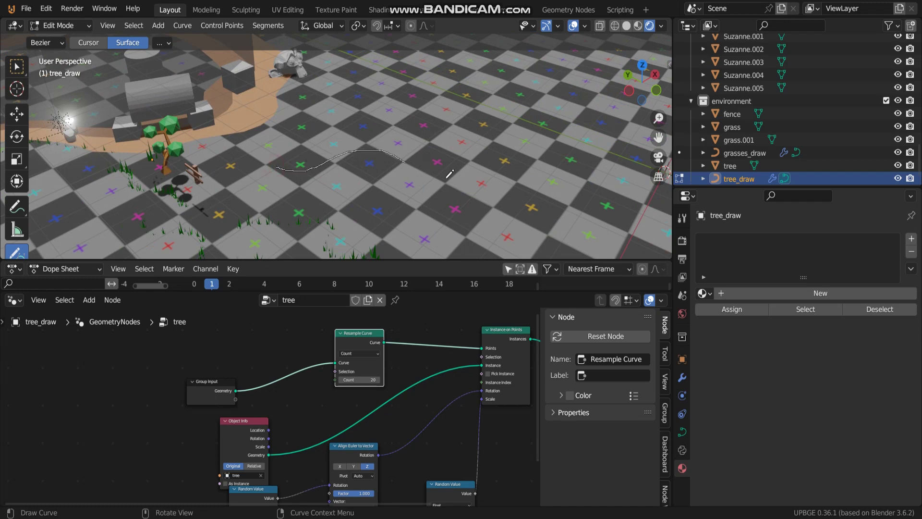
left_click_drag(446, 177, 452, 183)
Reduce the Resample Curve node's count to 4 to thin out the trees.
middle_click_drag(395, 180, 416, 177)
middle_click_drag(384, 180, 384, 224, "shift")
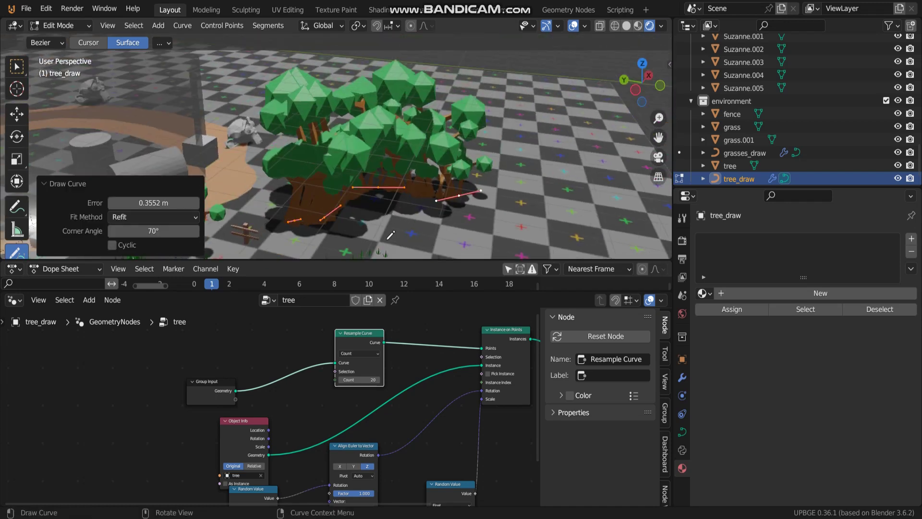
scroll(389, 408, "up", 2)
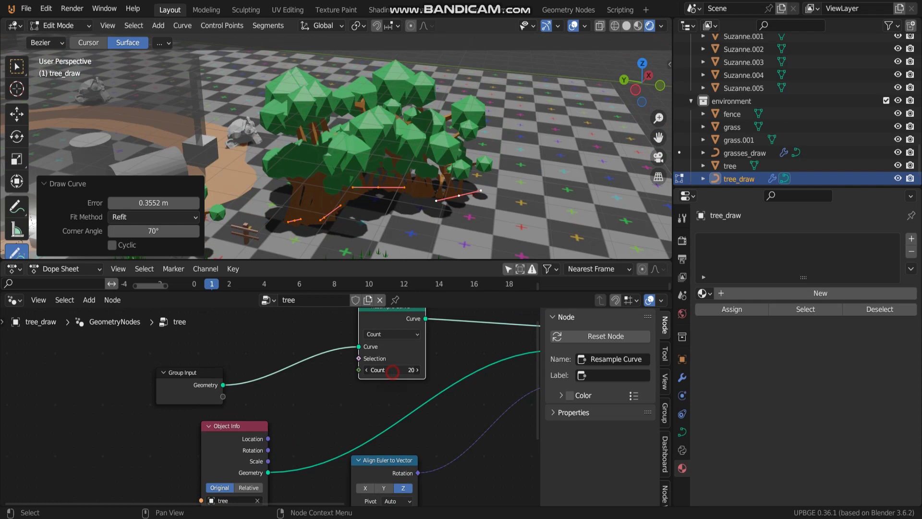
mouse_move(392, 371)
left_mouse_down()
mouse_move(338, 371)
mouse_move(350, 371)
left_mouse_up()
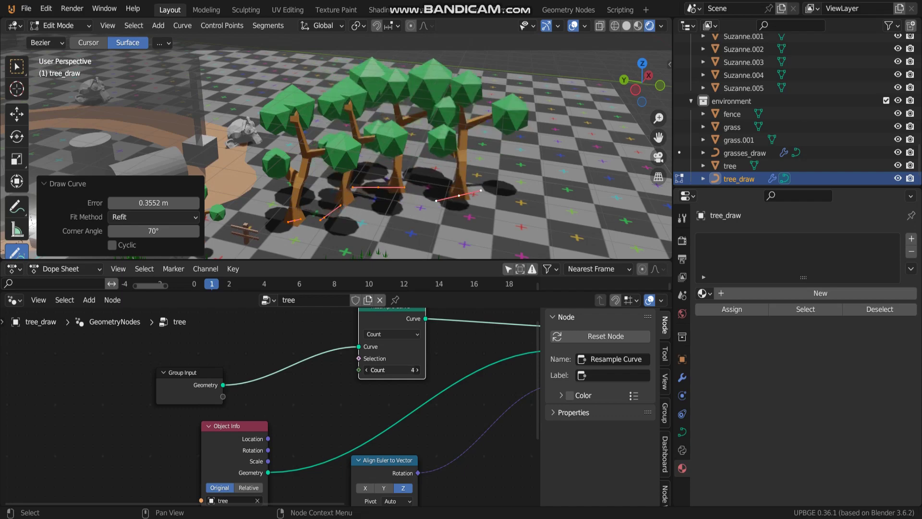
Set the maximum of the Random Value node feeding the Align Euler to Vector rotation to 10.100.
middle_click_drag(386, 168, 315, 169)
middle_click_drag(315, 169, 335, 146, "shift")
scroll(364, 397, "down", 1)
middle_click_drag(338, 383, 280, 315)
middle_click_drag(344, 430, 353, 404)
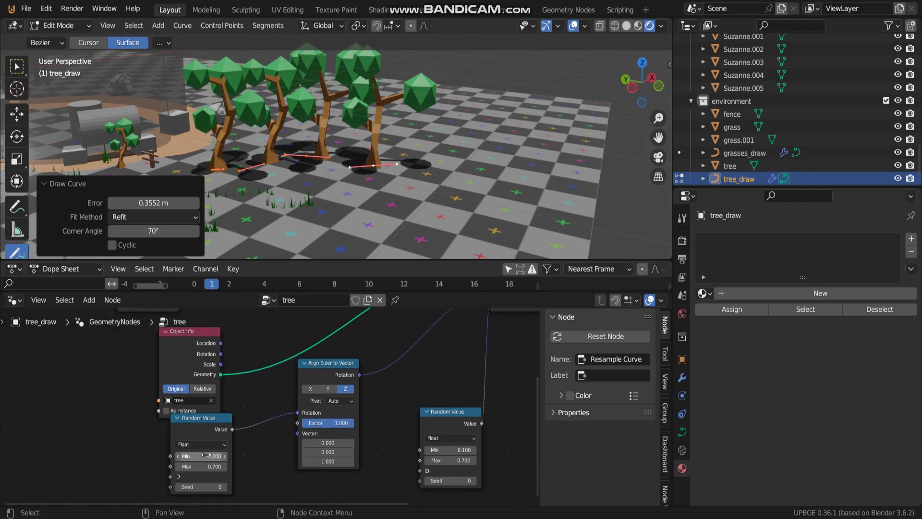
left_click_drag(201, 466, 246, 466)
Draw several tree_draw curve strokes on the floor inside the track loop to place trees there.
middle_click_drag(318, 192, 508, 166, "shift")
scroll(414, 182, "down", 2)
key("Tab")
middle_click_drag(408, 159, 419, 147)
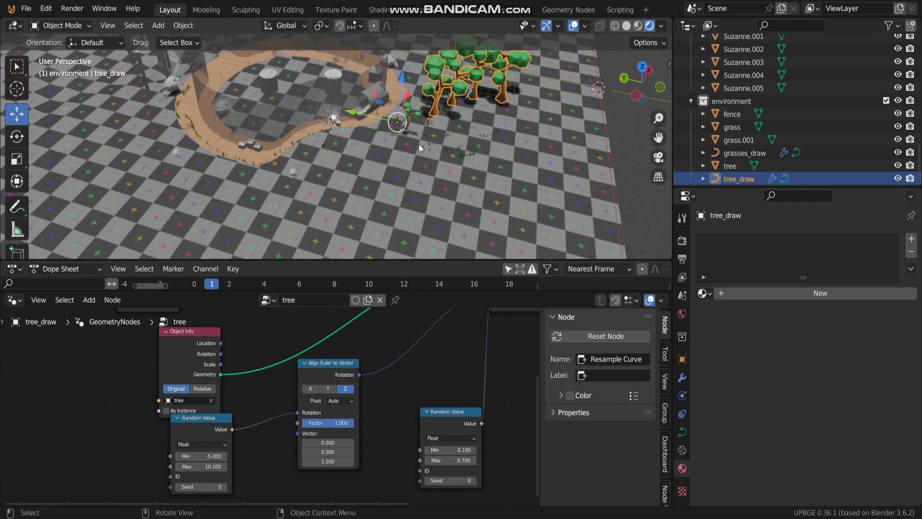
key("Tab")
mouse_move(400, 169)
left_mouse_down()
mouse_move(336, 211)
mouse_move(315, 213)
left_mouse_up()
middle_click_drag(349, 154, 433, 184, "shift")
scroll(433, 185, "up", 1)
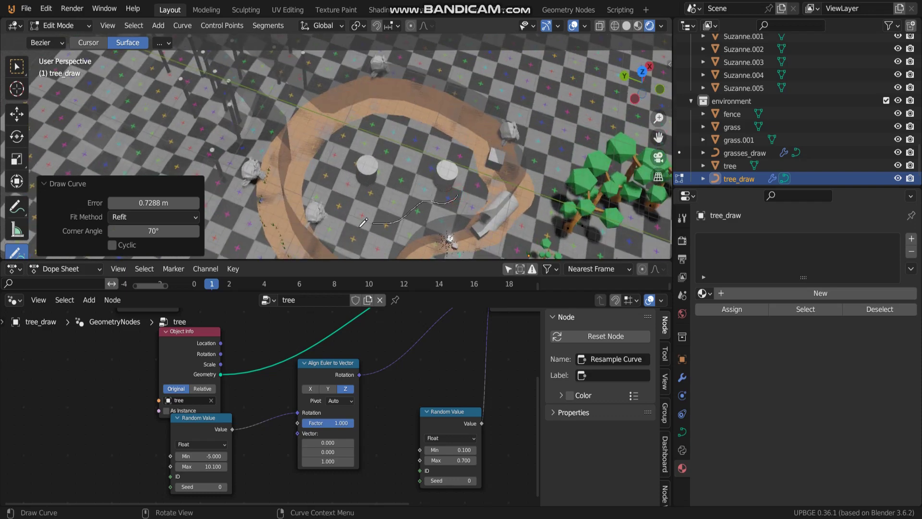
left_click_drag(364, 222, 345, 235)
left_click(337, 181)
left_click_drag(335, 149, 387, 134)
Leave Edit Mode and test-run the game from the camera view to inspect the trees around the track.
middle_click_drag(410, 144, 421, 92)
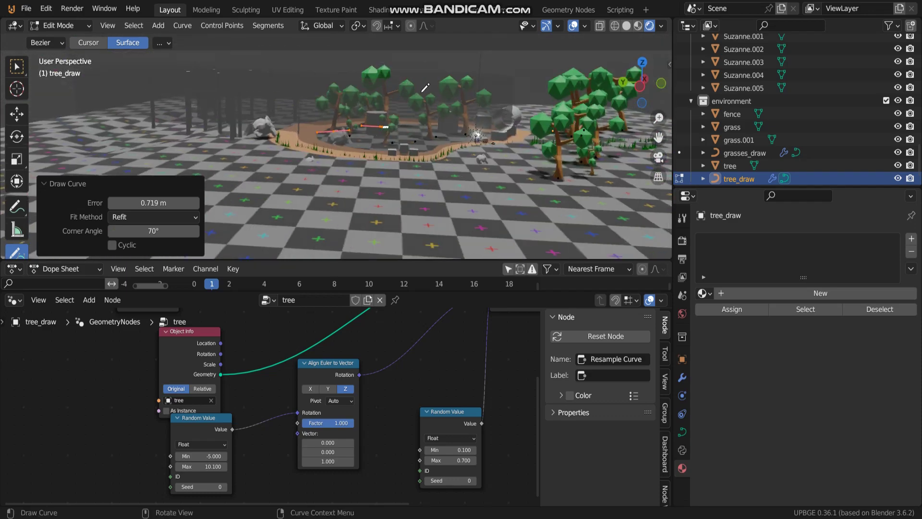
key("KP_0")
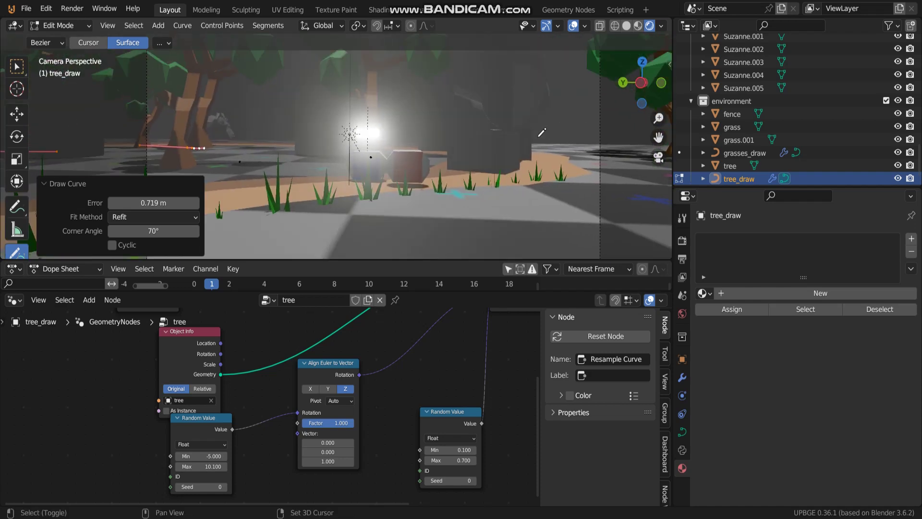
key("p")
key("Tab")
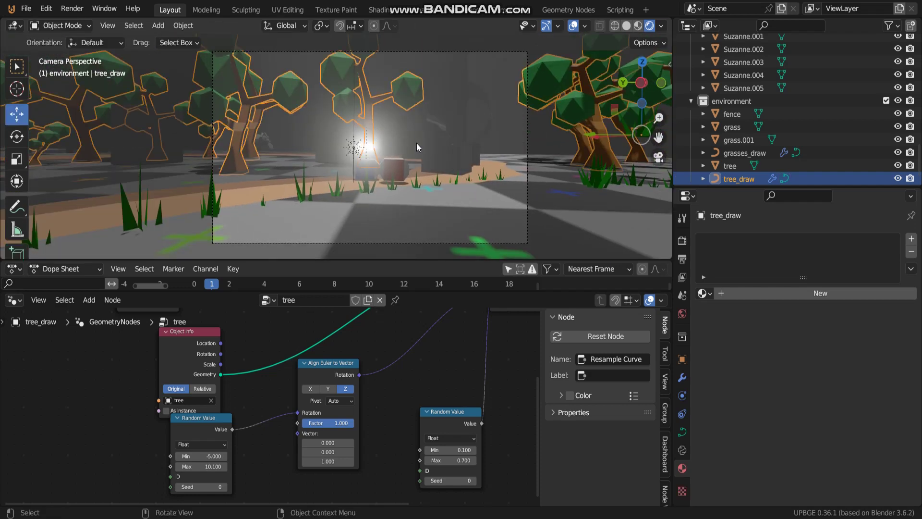
key("p")
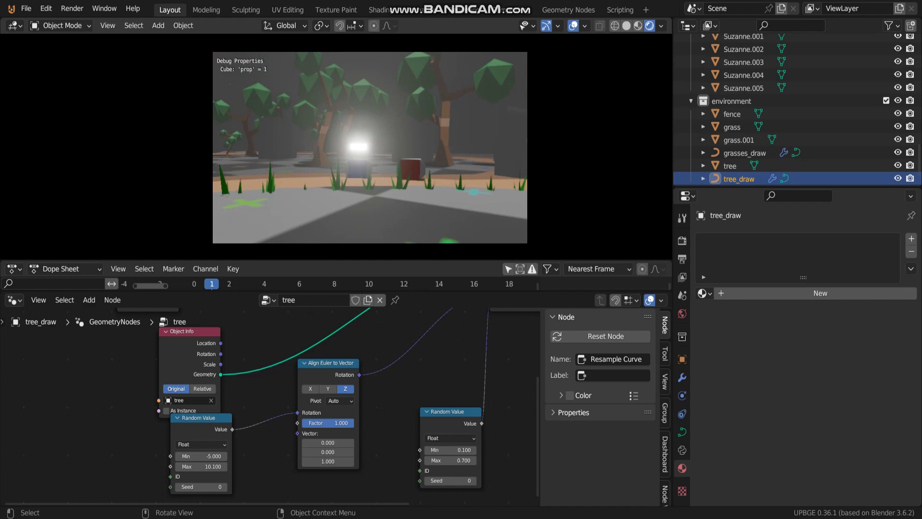
Steer the vehicle past the trees in the running game and end the test run.
key("a")
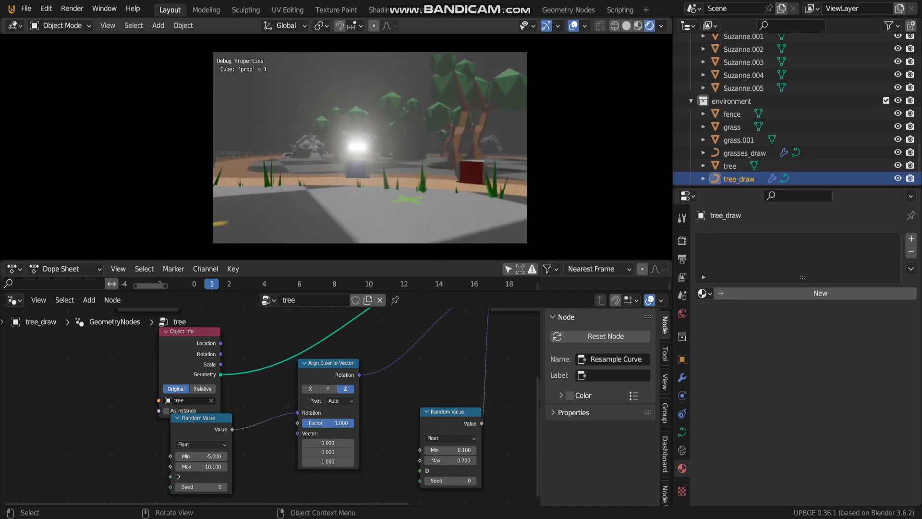
key("Escape")
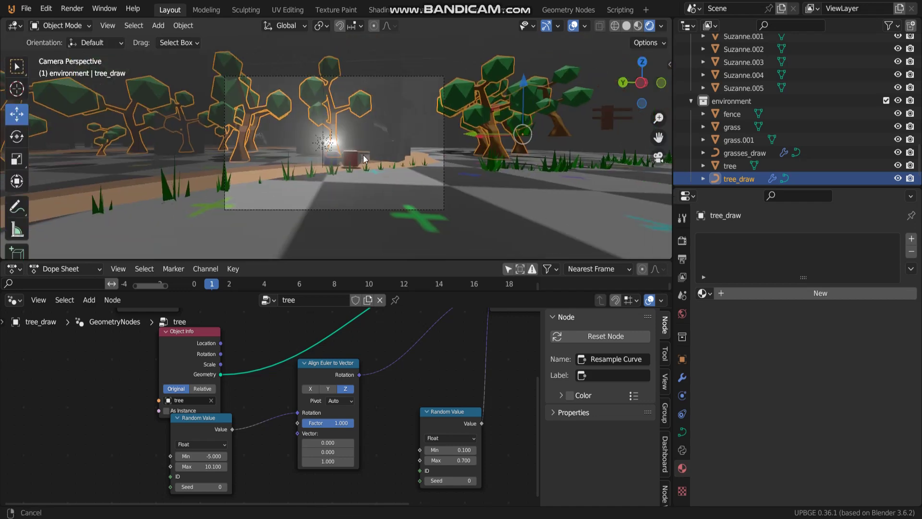
Move the fence model -6.8848 m along Y, onto the open floor beside the grass.
middle_click_drag(448, 193, 312, 112)
middle_click_drag(415, 150, 231, 126, "shift")
scroll(301, 171, "down", 5)
middle_click_drag(302, 171, 387, 134, "shift")
scroll(313, 170, "down", 1)
scroll(397, 125, "up", 5)
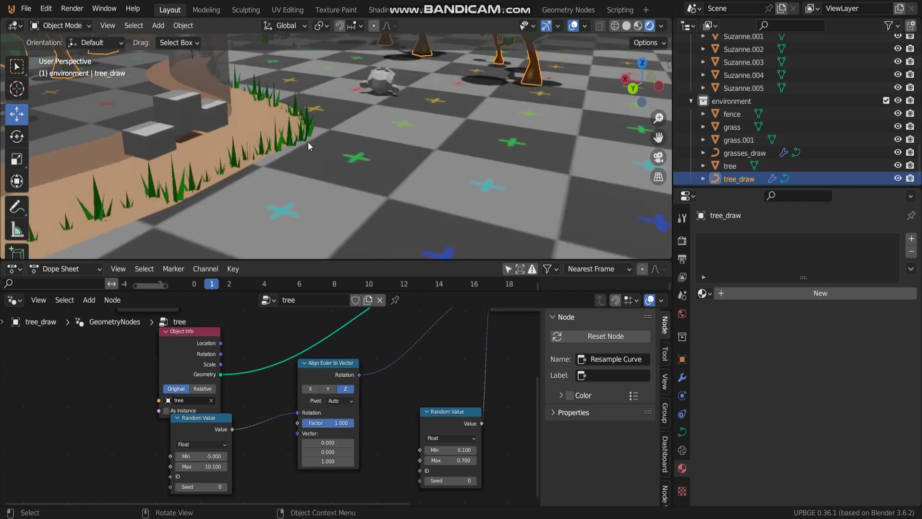
middle_click_drag(312, 142, 308, 166)
scroll(308, 135, "down", 4)
left_click(306, 167)
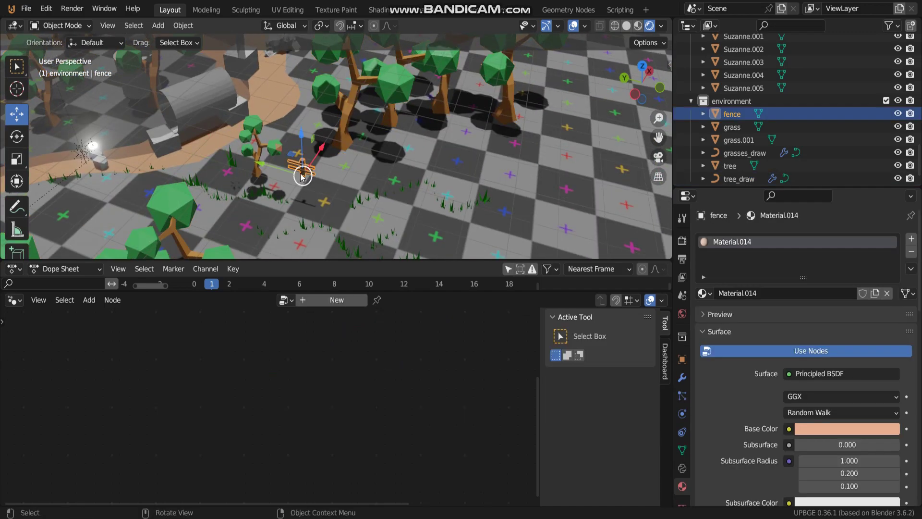
left_click_drag(274, 171, 394, 206)
middle_click_drag(395, 207, 316, 173, "shift")
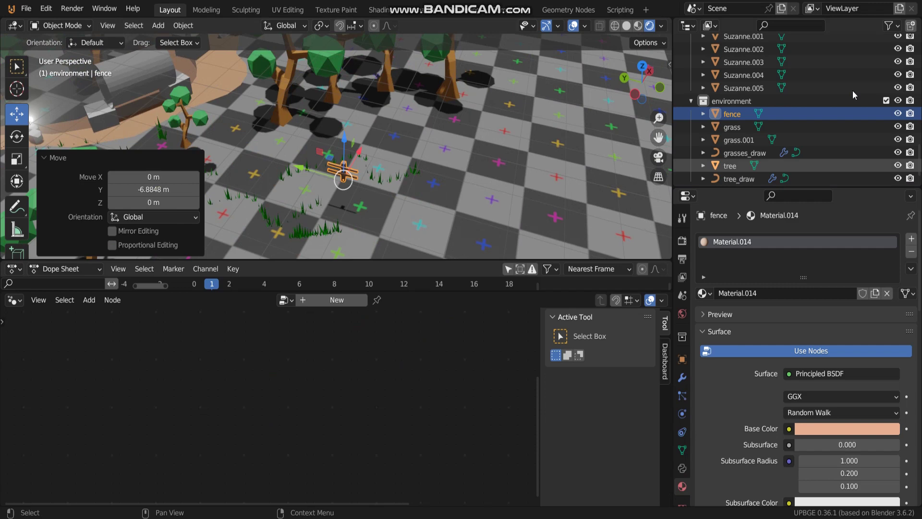
Duplicate the grasses_draw curve object in the environment collection by copying and pasting it.
scroll(828, 100, "down", 1)
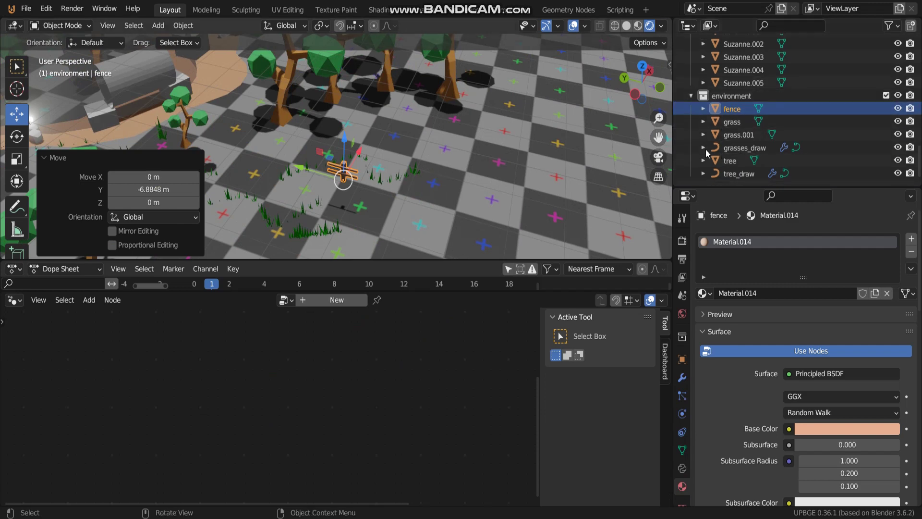
left_click(744, 150)
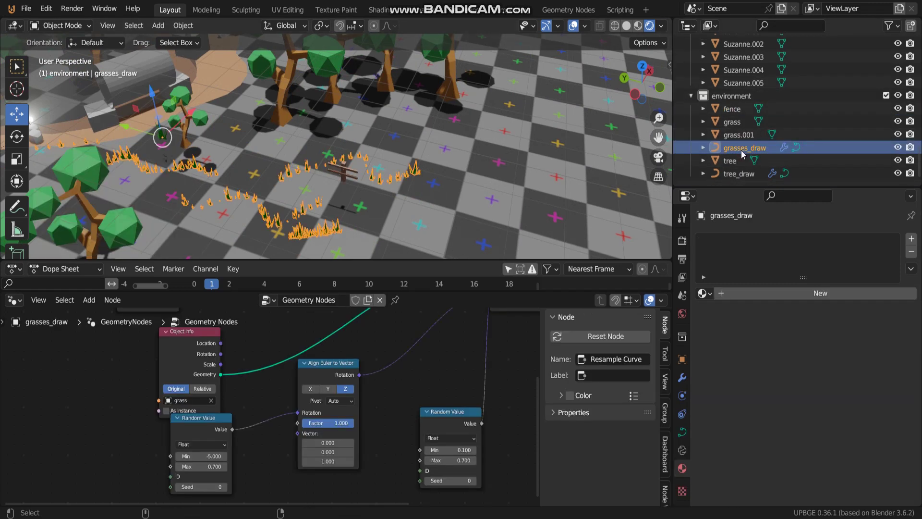
left_click(738, 162)
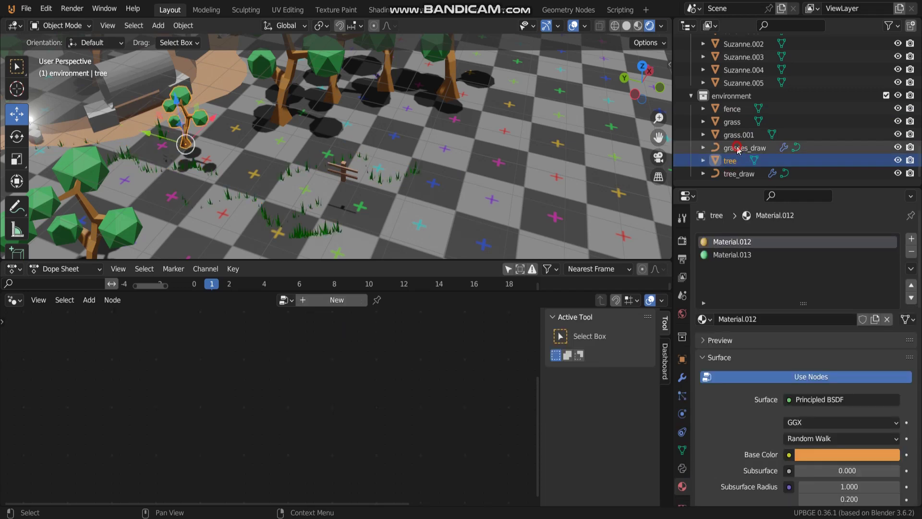
left_click(738, 150)
key("ctrl+c")
key("ctrl+v")
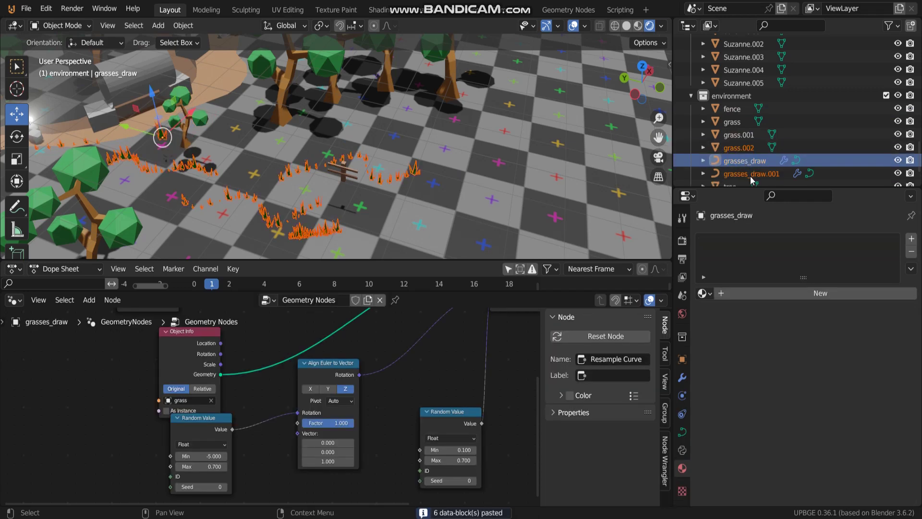
Rename the pasted grasses_draw.001 curve object to fence_draw.
left_click(751, 176)
double_click(756, 174)
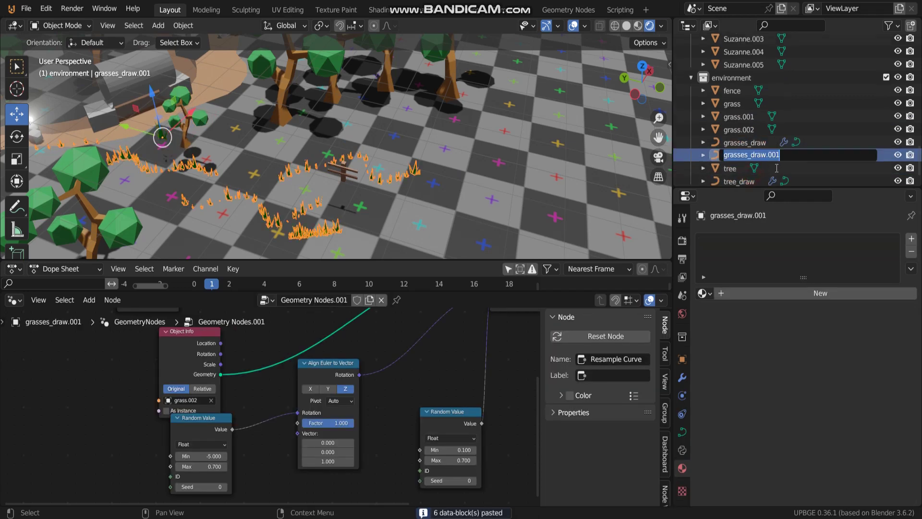
type("fa")
key("BackSpace")
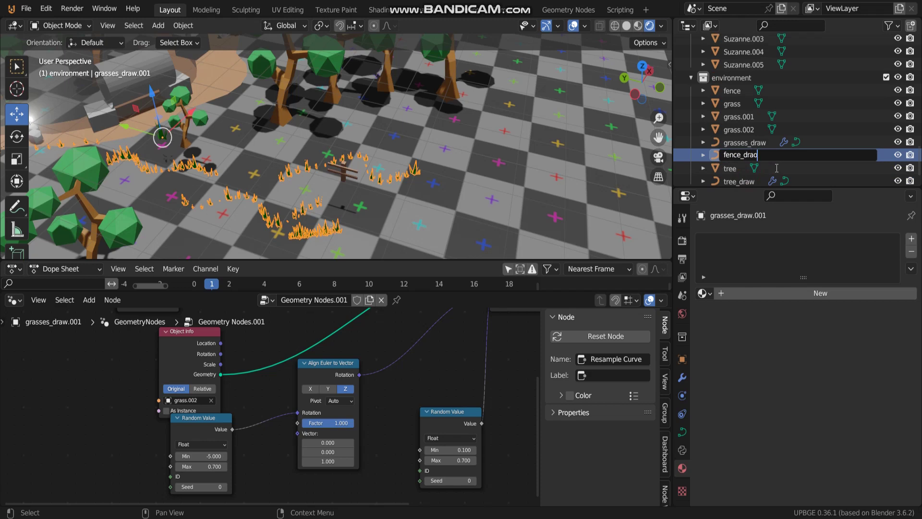
key("Return")
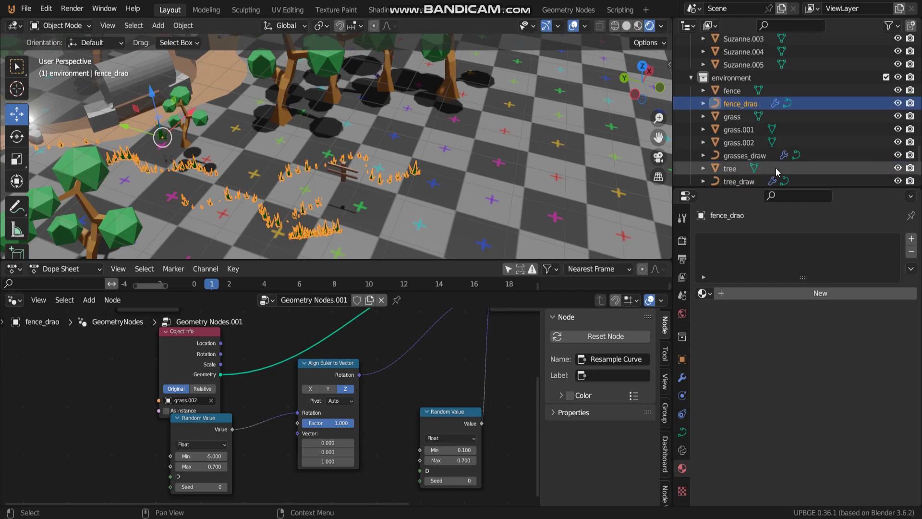
double_click(752, 103)
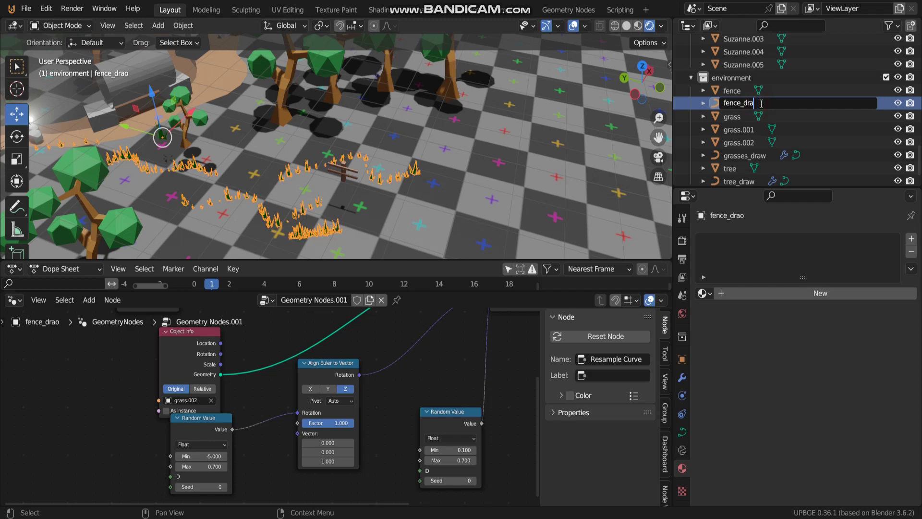
key("Return")
Shift the Group Output and Instance on Points nodes of fence_draw away from the Resample Curve node.
middle_click_drag(468, 184, 528, 151, "shift")
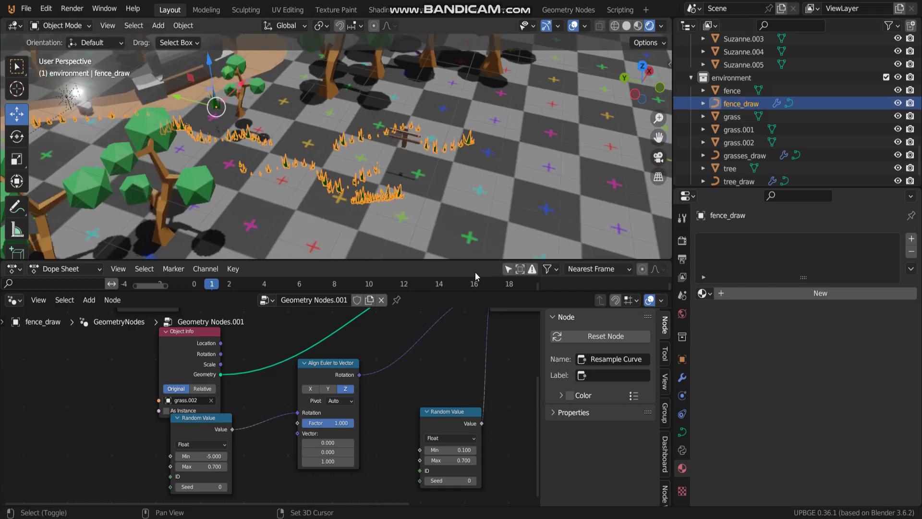
scroll(423, 392, "down", 2)
scroll(422, 391, "down", 1)
middle_click_drag(423, 391, 357, 385, "shift")
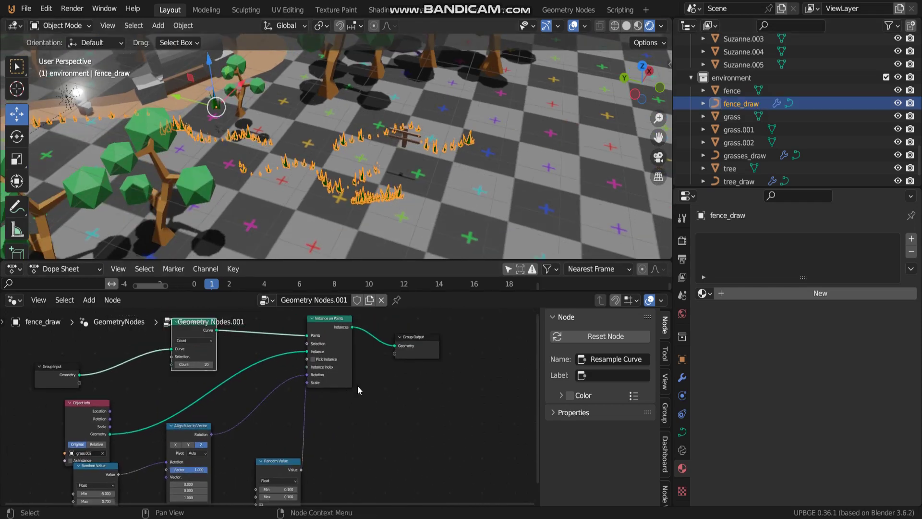
left_click_drag(405, 353, 434, 353)
left_click_drag(352, 327, 379, 331)
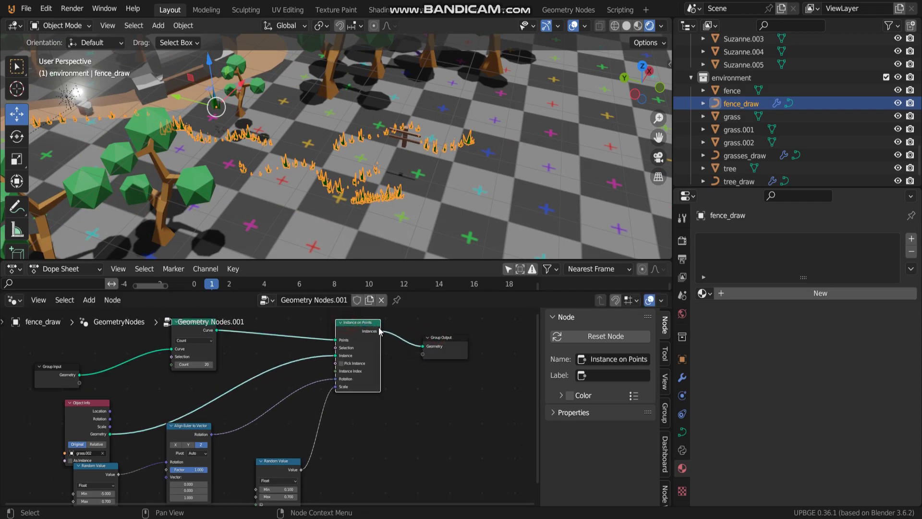
Rename the fence_draw object's node group to fence.
left_click(315, 300)
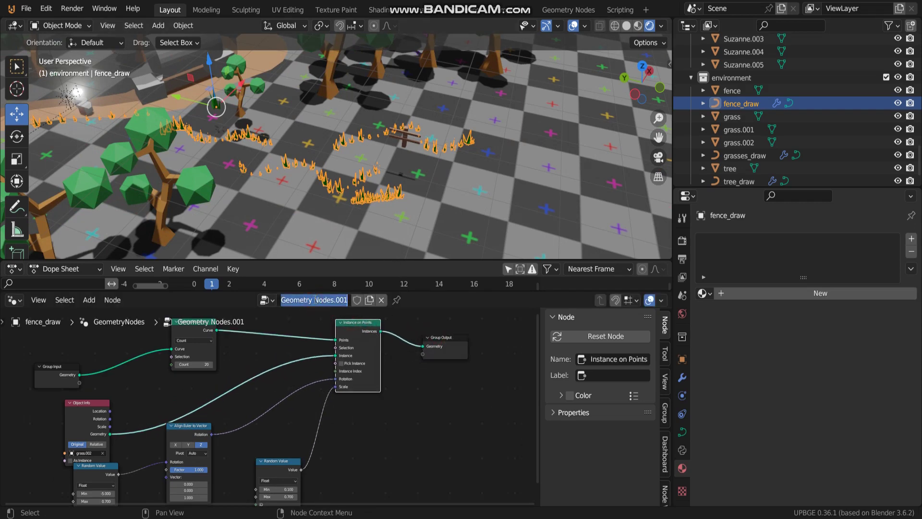
type("fecne")
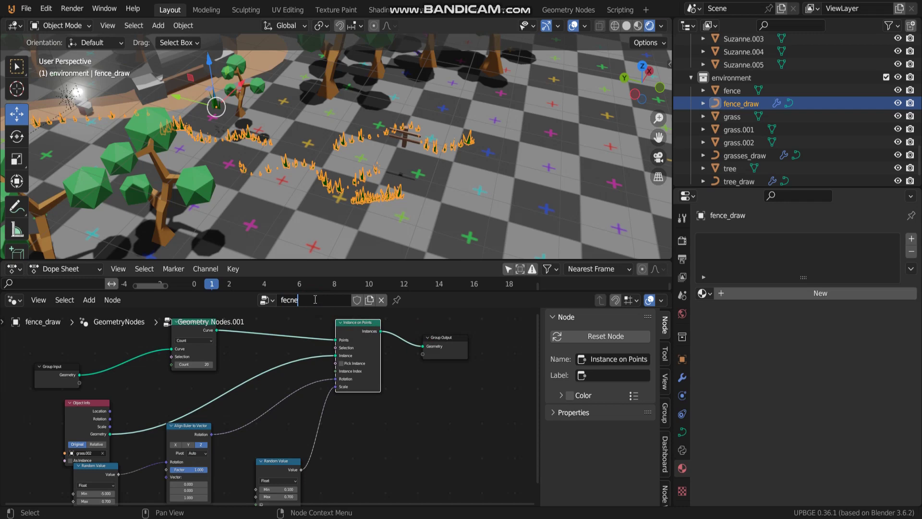
key("Return")
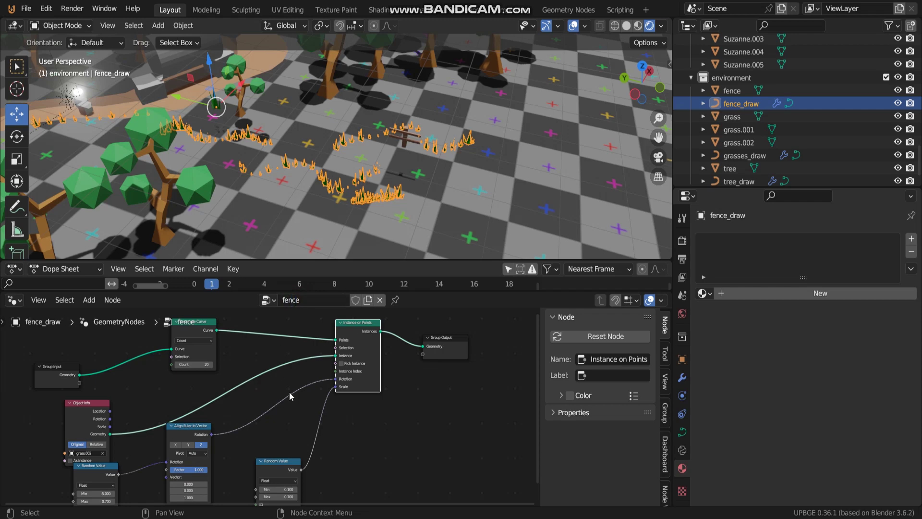
Move the Group Output and Instance on Points nodes further out to make room in the fence node tree.
middle_click_drag(289, 399, 248, 374)
middle_click_drag(329, 388, 273, 409)
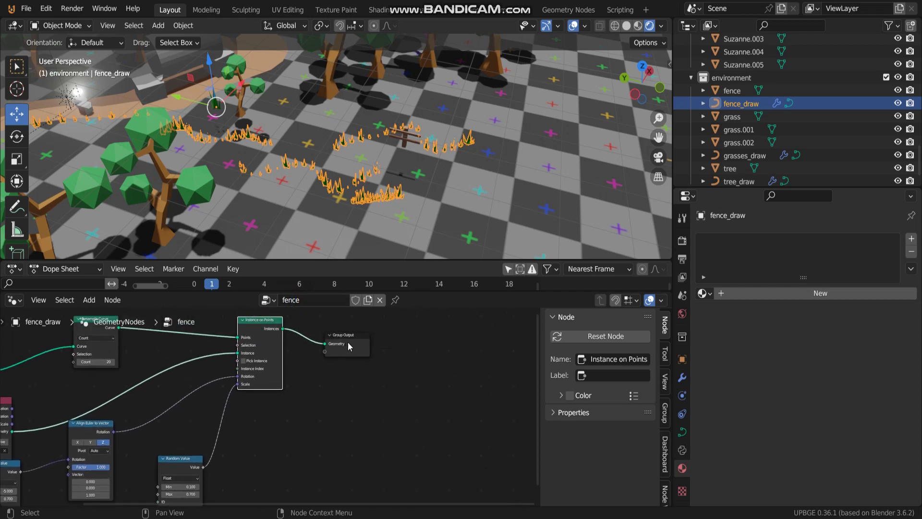
left_click_drag(348, 346, 424, 330)
left_click_drag(249, 325, 310, 315)
middle_click_drag(317, 401, 369, 391, "shift")
scroll(347, 399, "down", 2)
scroll(369, 390, "down", 2)
Move the fence model freely by about -0.07 m in X, -2.61 m in Y and -1.36 m in Z.
middle_click_drag(438, 162, 380, 129, "shift")
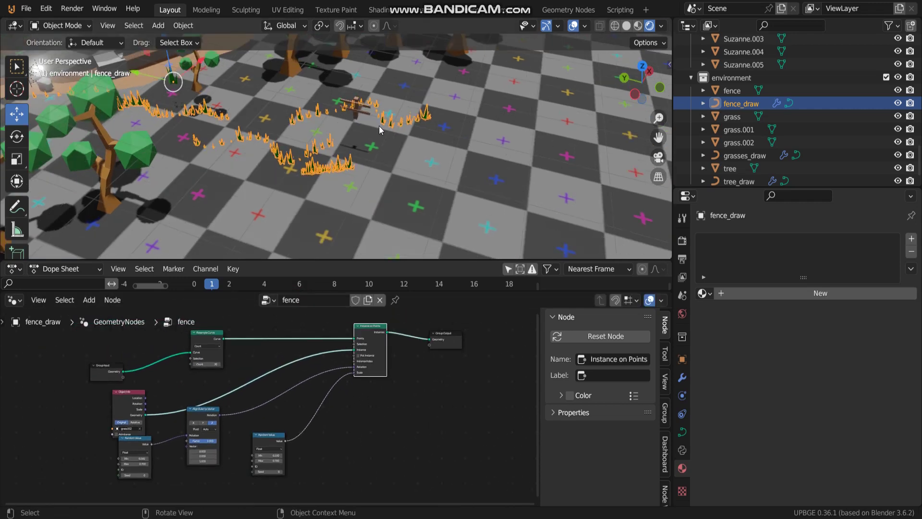
left_click(357, 114)
left_click_drag(357, 115, 402, 153)
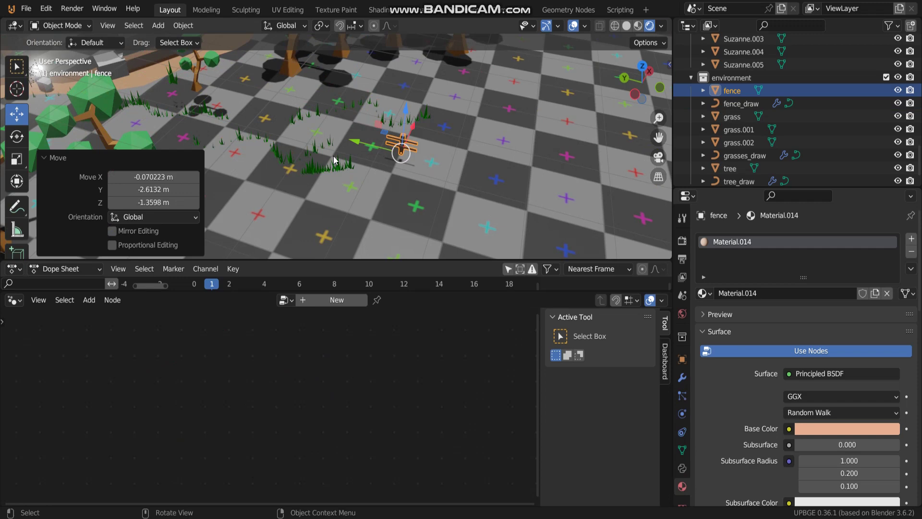
scroll(335, 161, "down", 3)
scroll(732, 150, "down", 1)
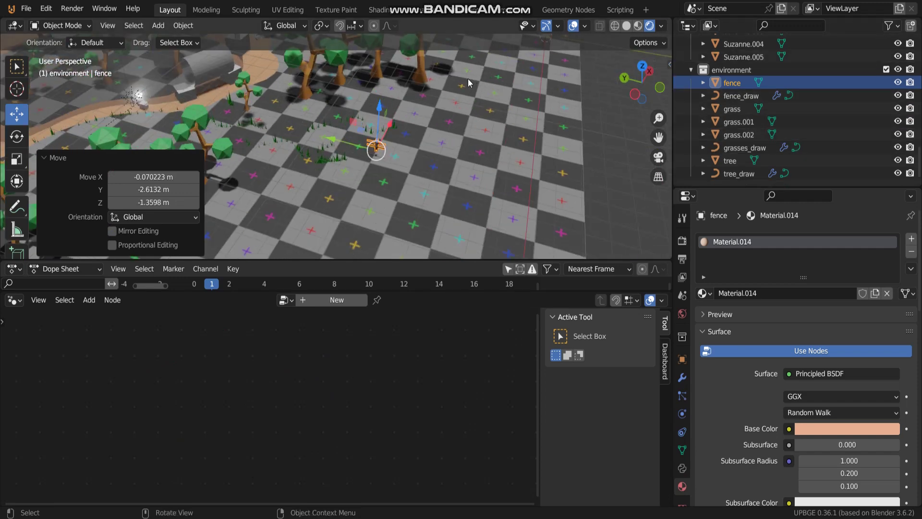
middle_click_drag(440, 103, 504, 118, "shift")
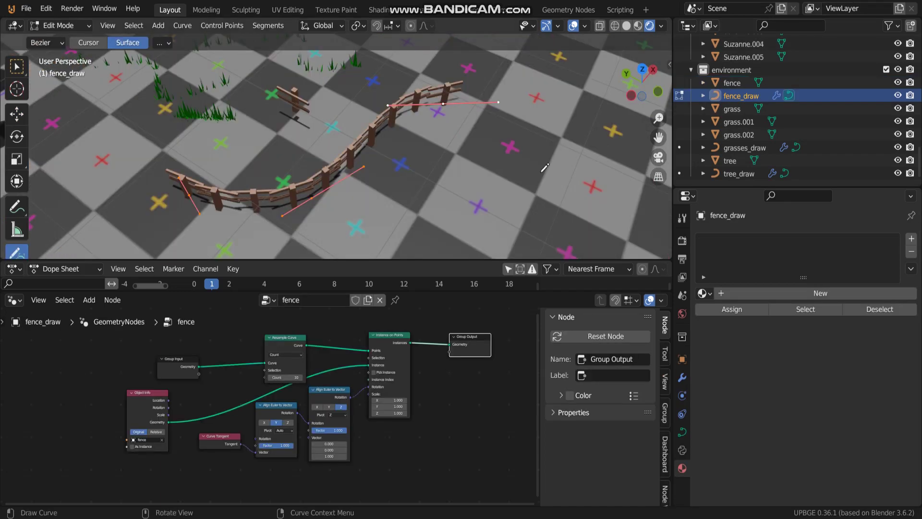
Draw additional fence_draw curve strokes on the open floor near the first curved fence.
scroll(430, 166, "down", 2)
scroll(429, 166, "up", 2)
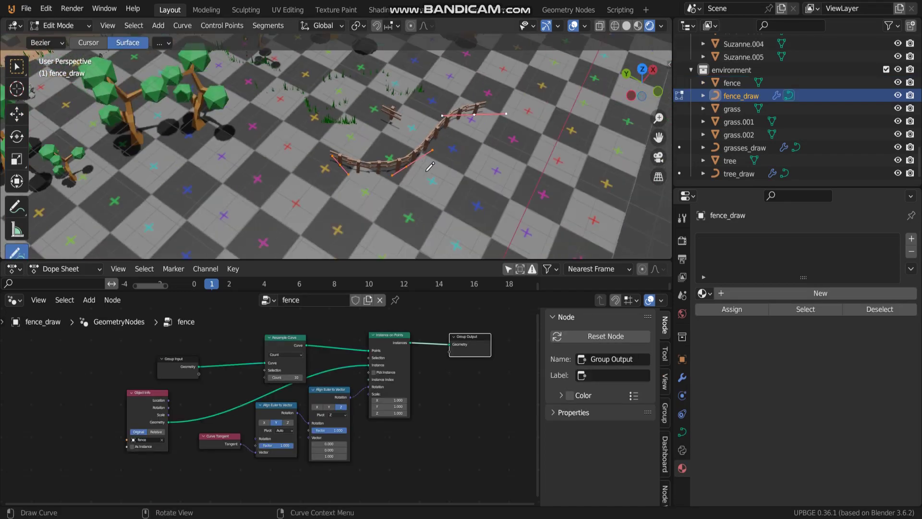
middle_click_drag(426, 171, 455, 181)
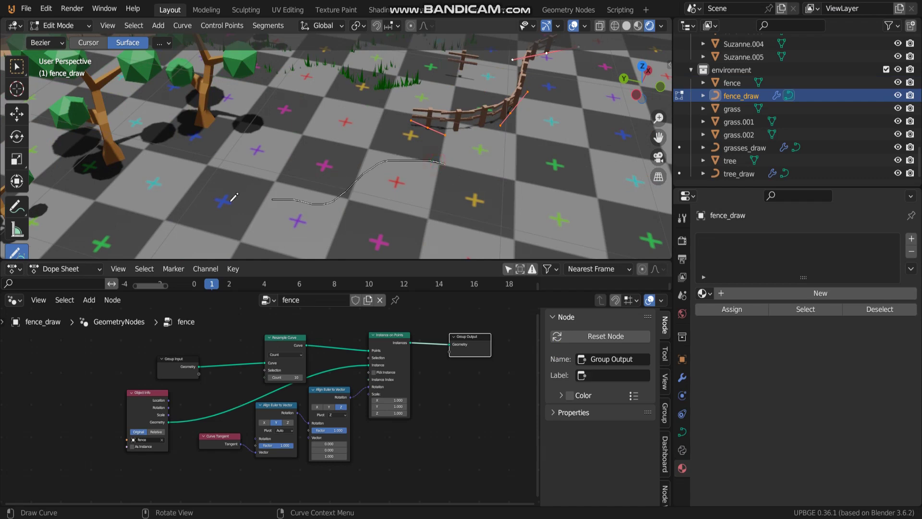
left_click_drag(233, 196, 207, 205)
left_click_drag(568, 184, 585, 149)
Draw fence_draw curves along the outer edge of the track, following its bends past the grass.
scroll(540, 172, "down", 4)
mouse_move(343, 129)
middle_mouse_down("shift")
mouse_move(441, 154)
mouse_move(576, 223)
middle_mouse_up("shift")
middle_click_drag(468, 140, 472, 150)
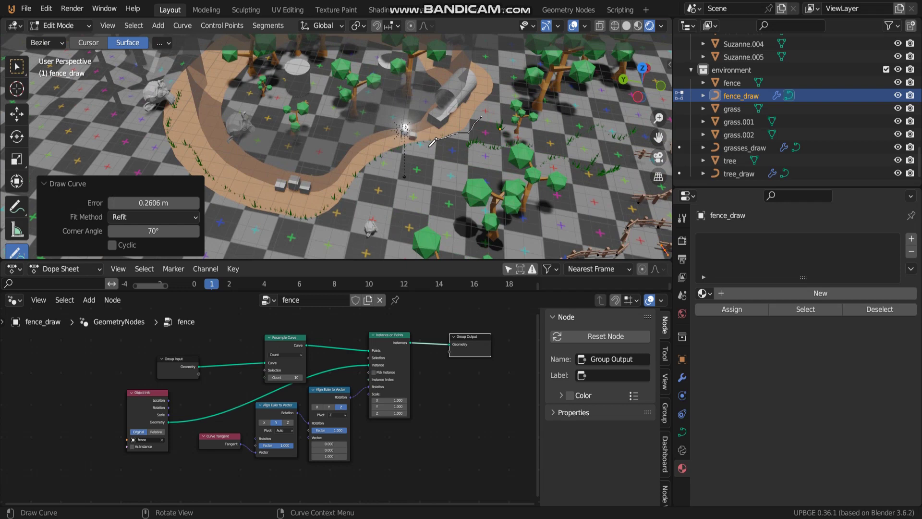
left_click_drag(350, 201, 318, 215)
middle_click_drag(318, 214, 402, 217, "shift")
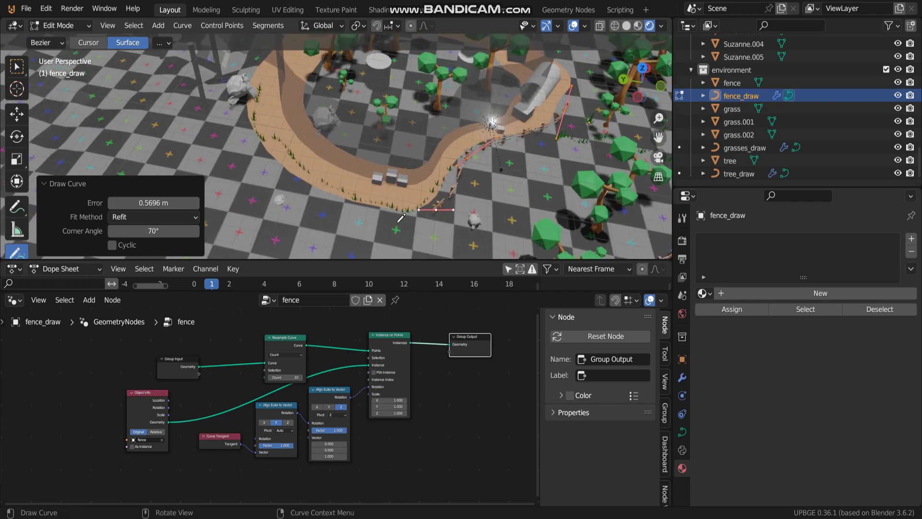
middle_click_drag(296, 171, 313, 218)
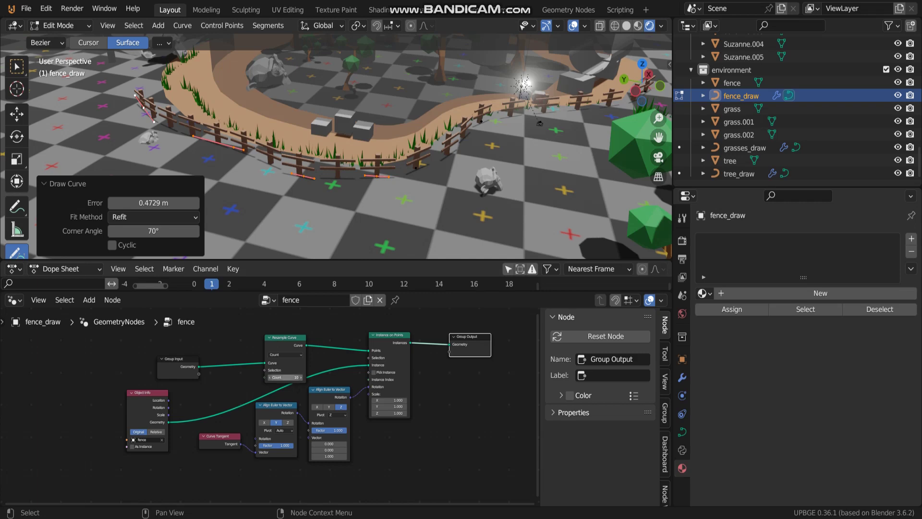
Set the Resample Curve node's count to 11 in the fence node tree.
mouse_move(287, 377)
left_mouse_down()
mouse_move(278, 378)
mouse_move(293, 377)
left_mouse_up()
middle_click_drag(343, 242, 369, 206)
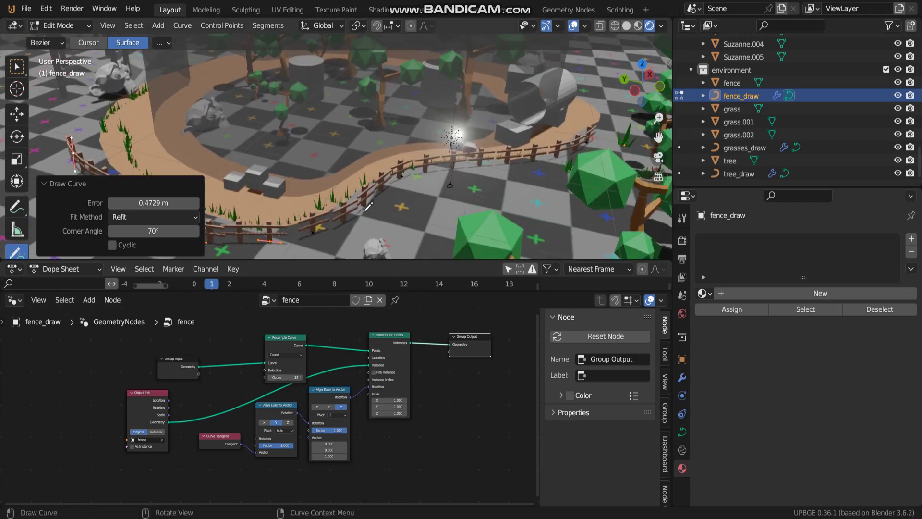
Leave Edit Mode and test-run the game from the camera view to inspect the fence along the track.
key("KP_0")
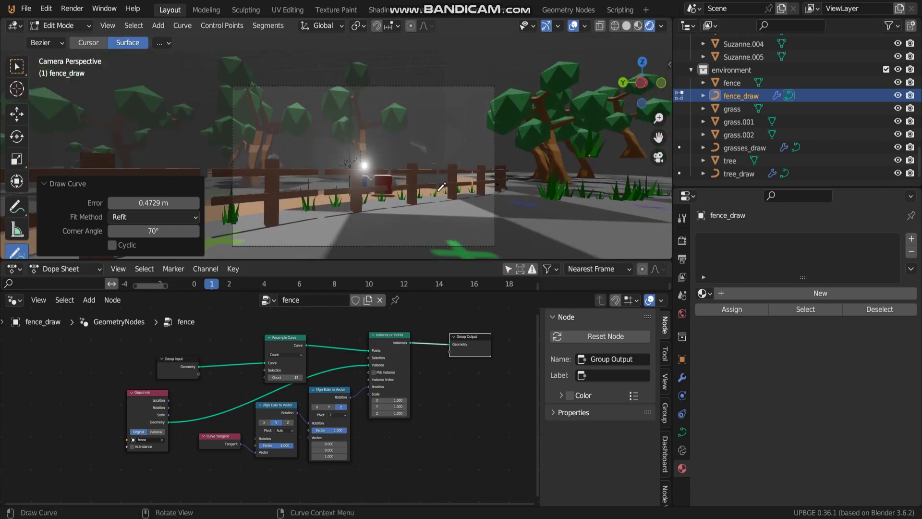
key("p")
key("Escape")
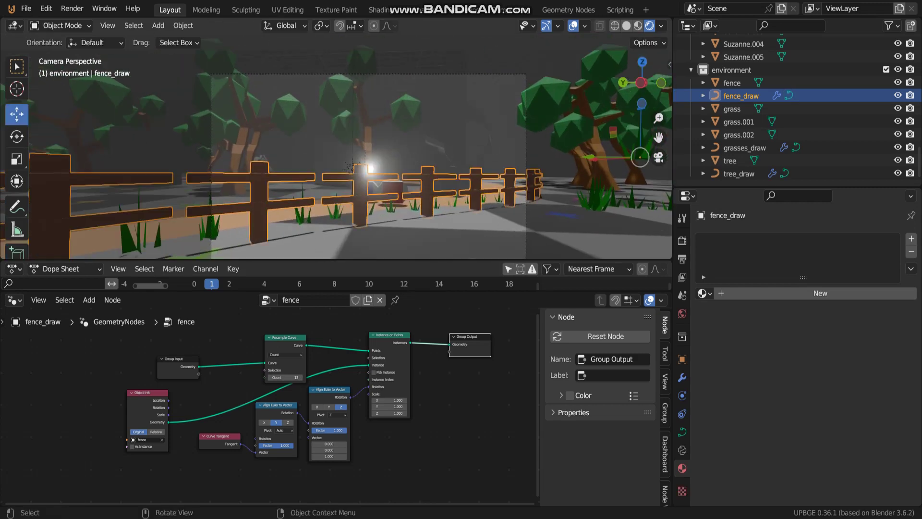
key("Tab")
key("p")
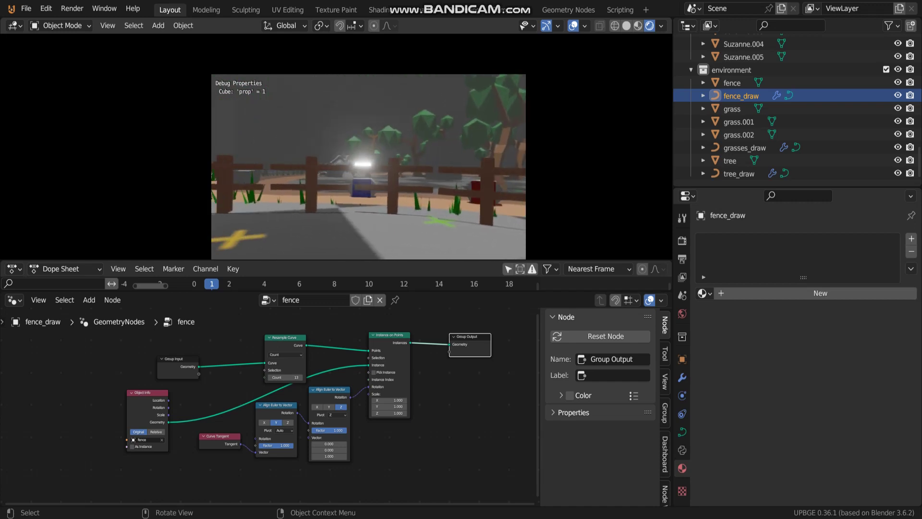
key("Escape")
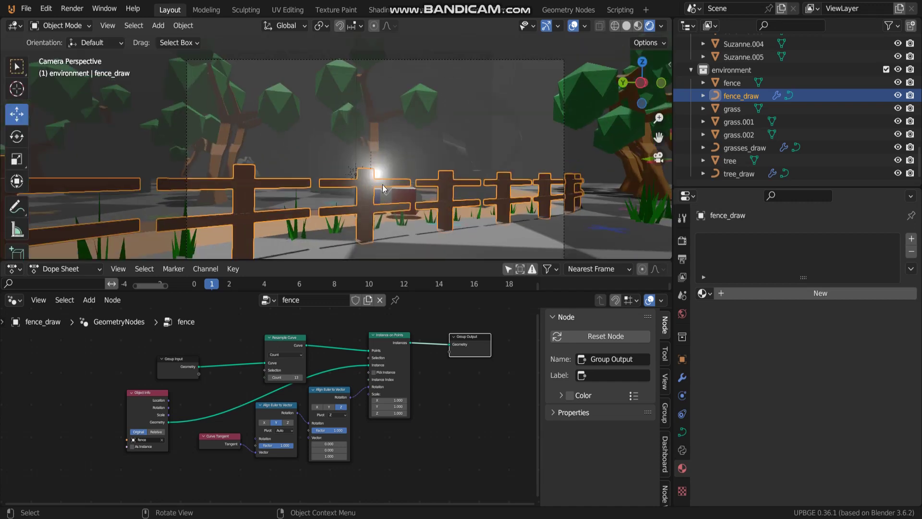
Raise the Resample Curve node's count to close the gaps between the fence segments.
left_click(300, 377)
left_click(301, 377)
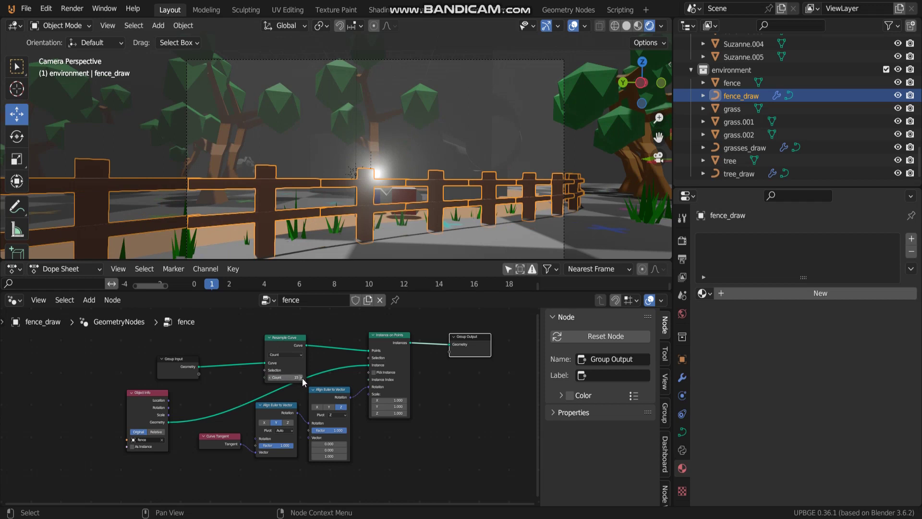
Increase the Resample Curve node's count by one more and test-run the game, moving and jumping around the track to inspect the fence.
left_click(301, 377)
key("p")
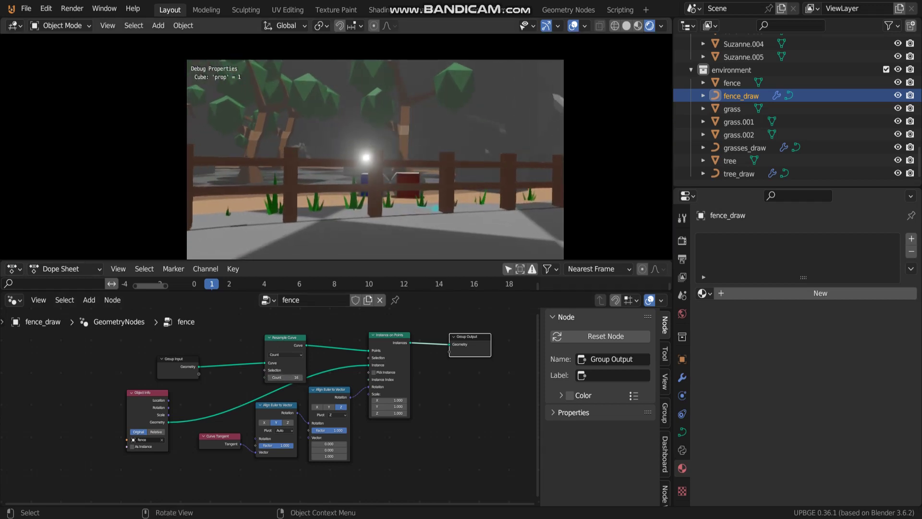
key("w")
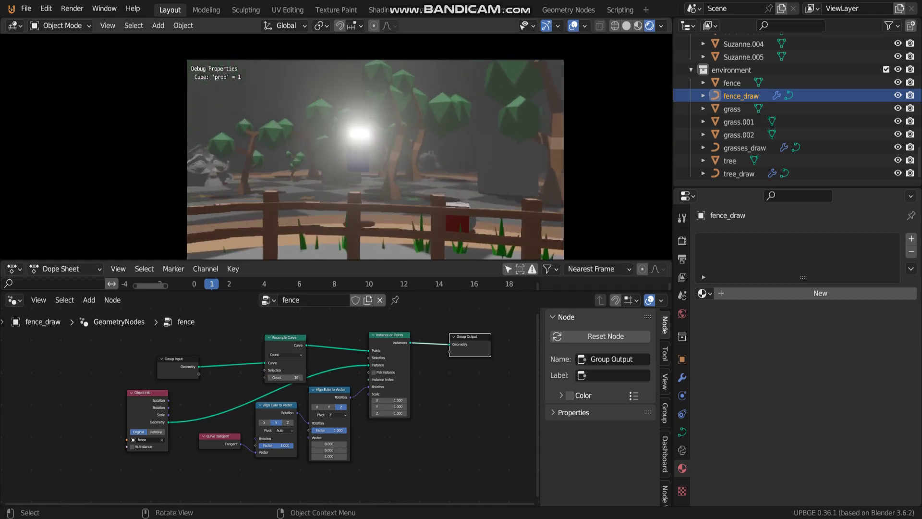
key("a")
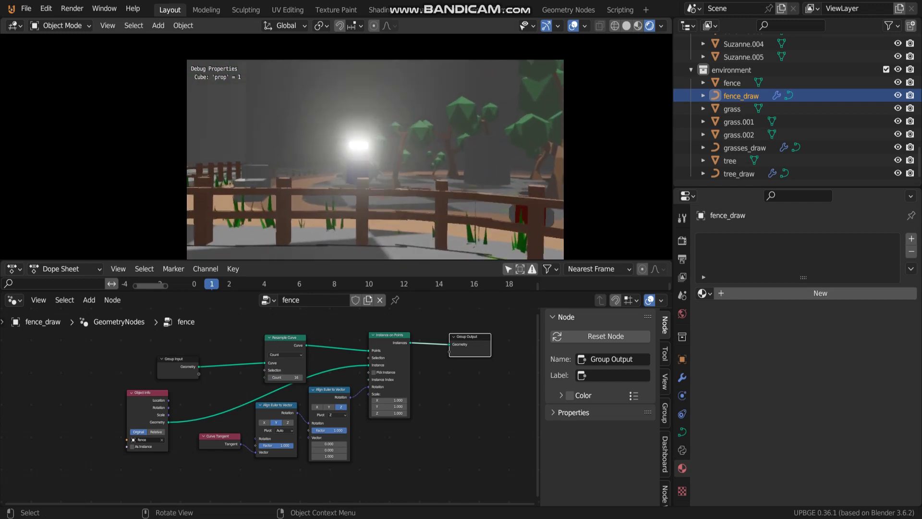
key("w")
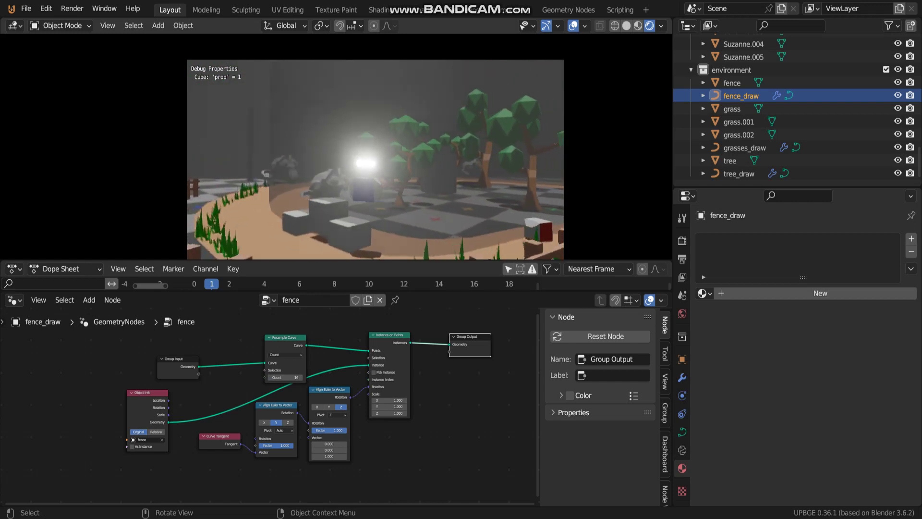
key("a")
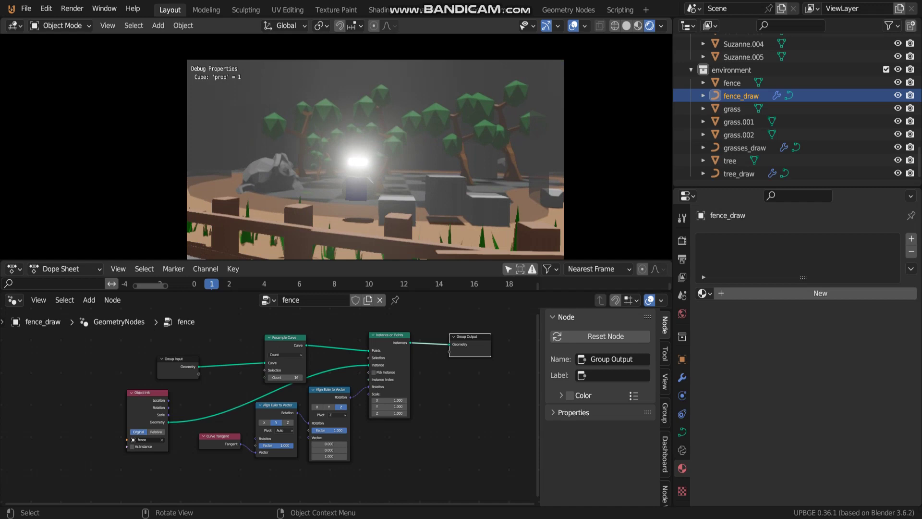
key("a")
key("space")
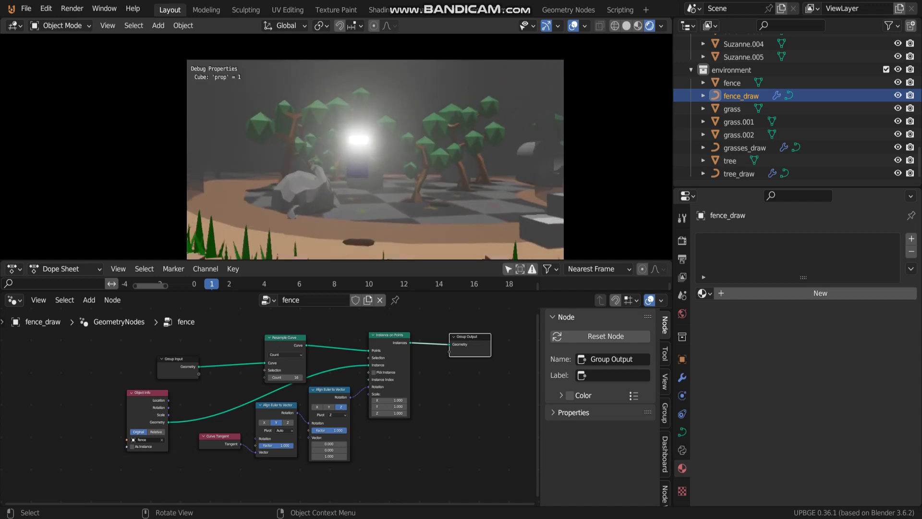
key("a")
key("space")
key("space")
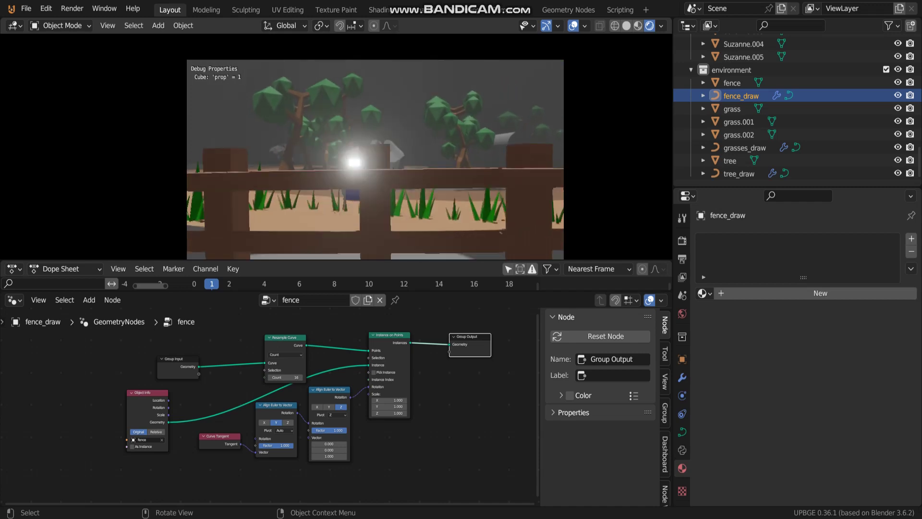